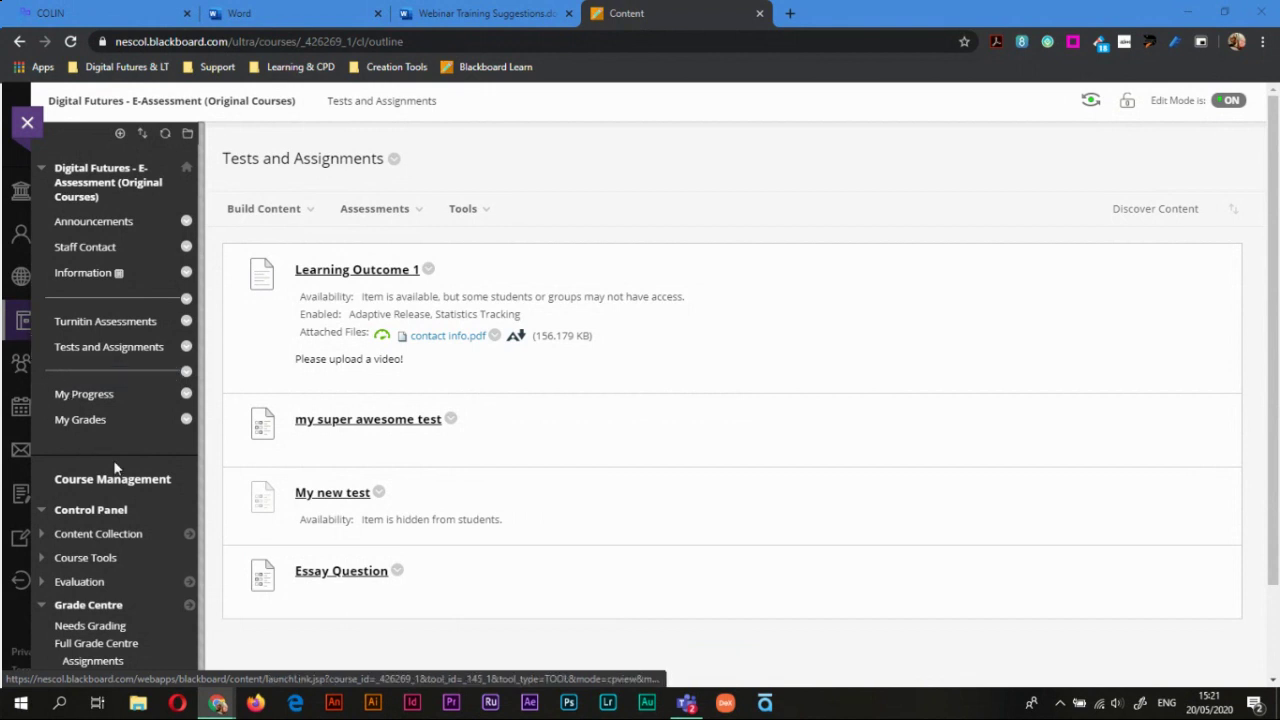
- Open the Full Grade Centre and scroll across to the Essay Question column and back
left_click(95, 655)
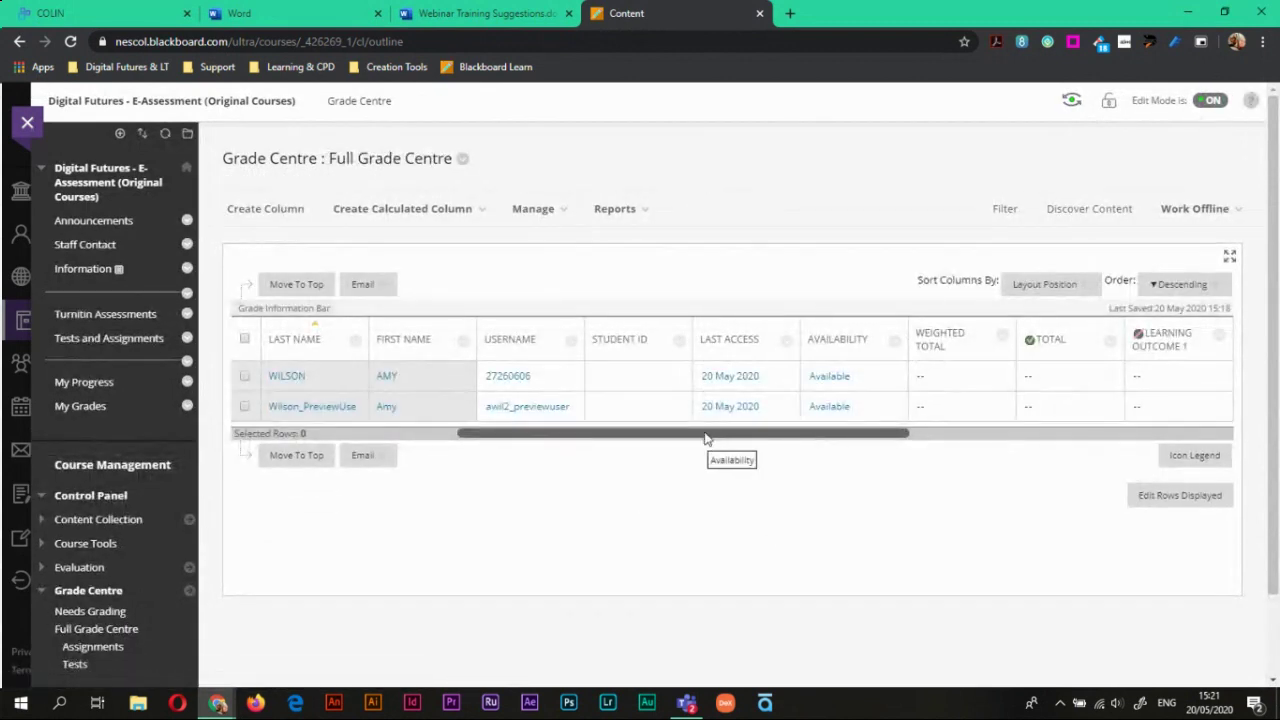
left_click_drag(697, 437, 1093, 443)
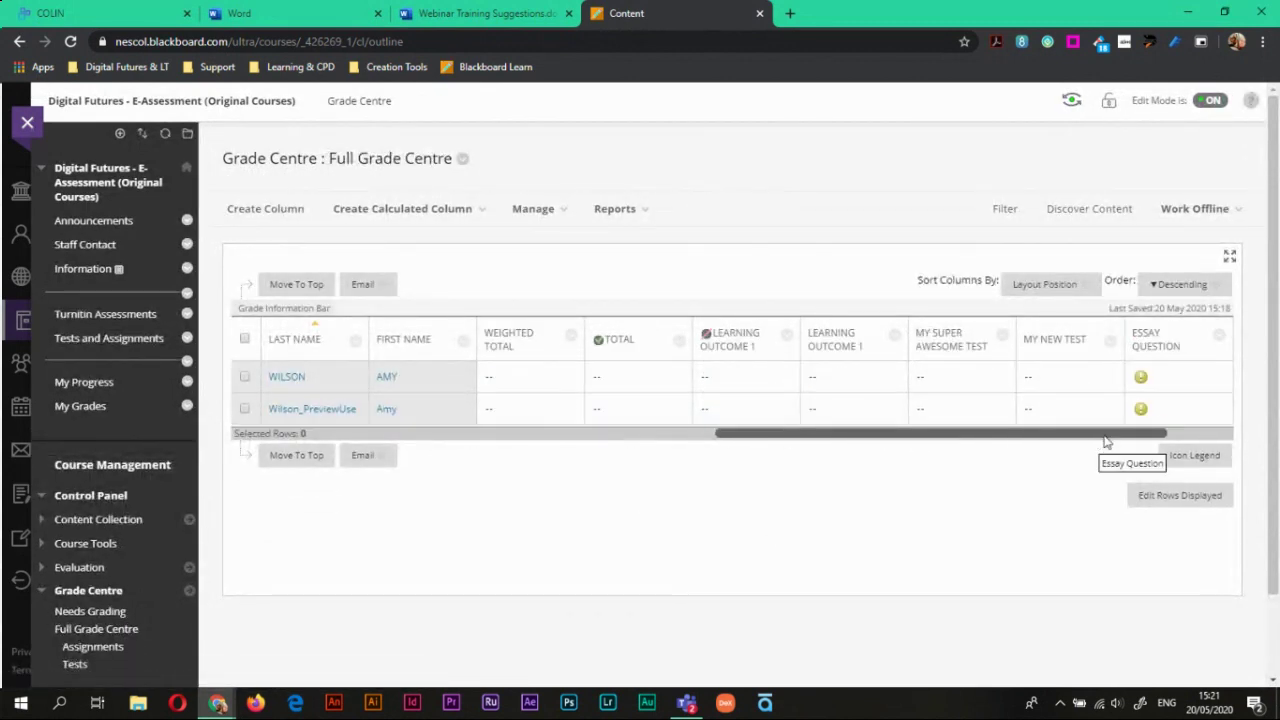
mouse_move(1140, 374)
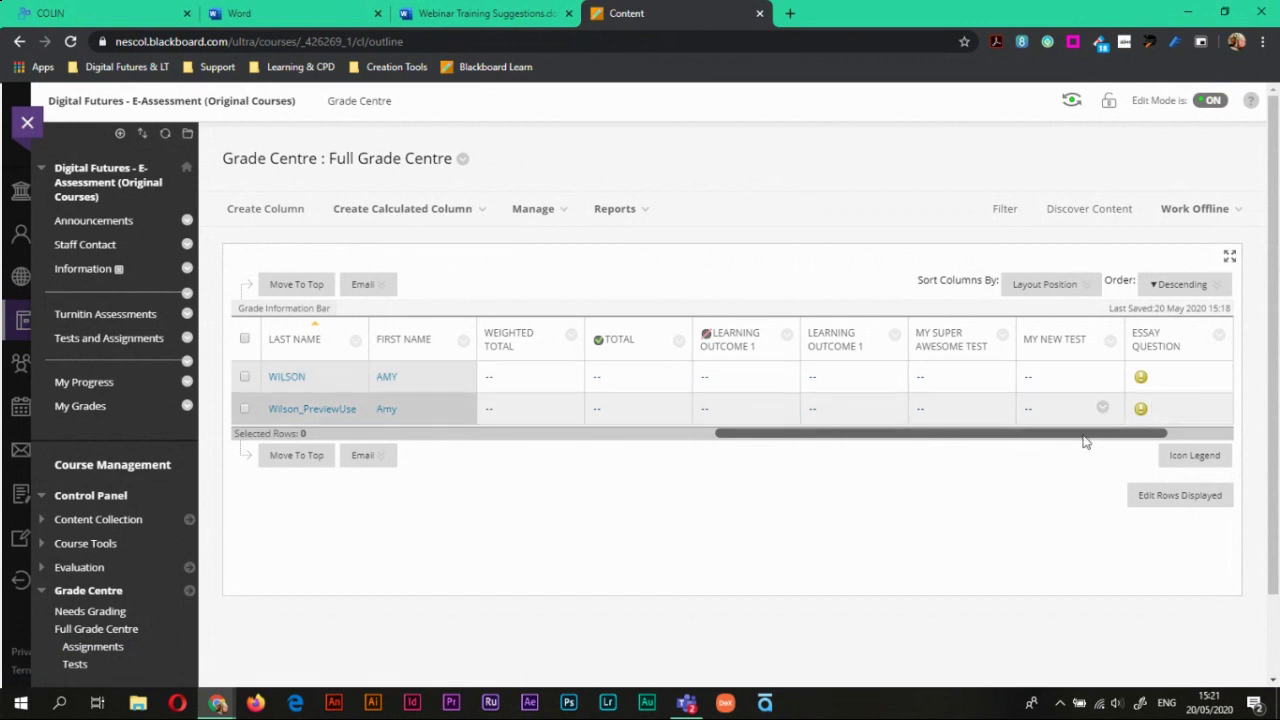
left_click_drag(1080, 437, 812, 443)
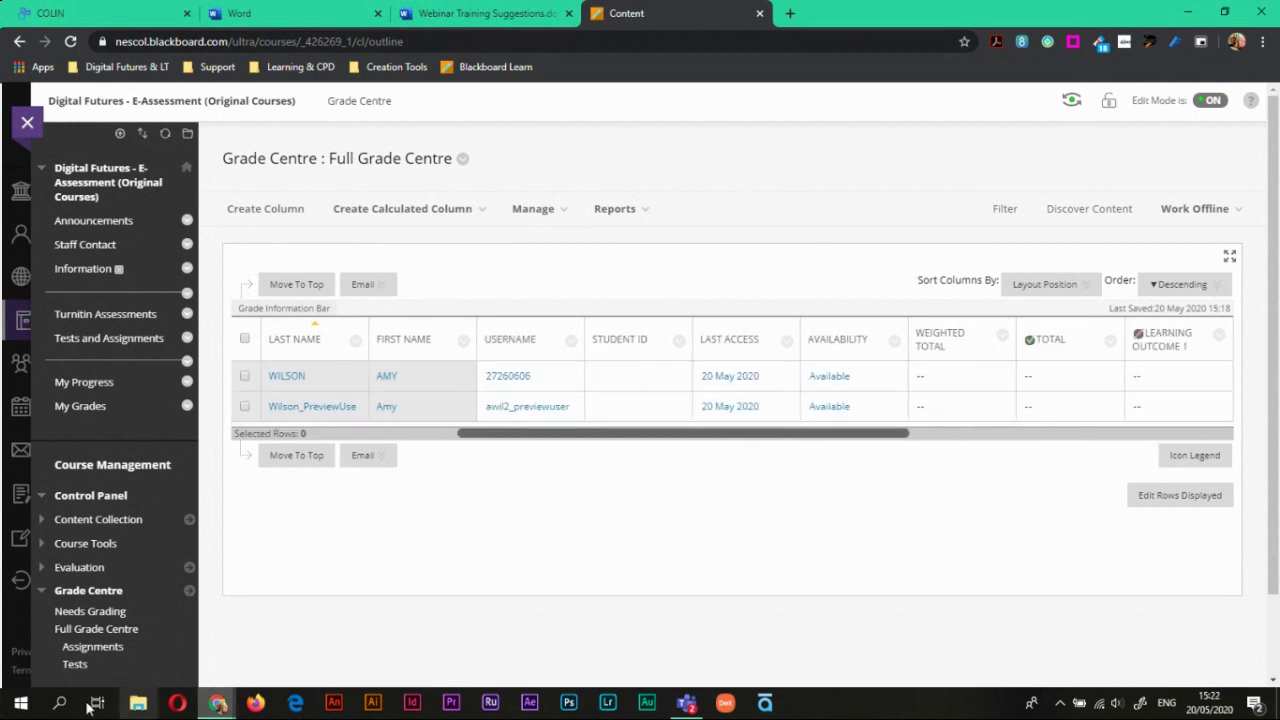
- Open Needs Grading to list the two Essay Question attempts submitted 20 May 2020
left_click(78, 614)
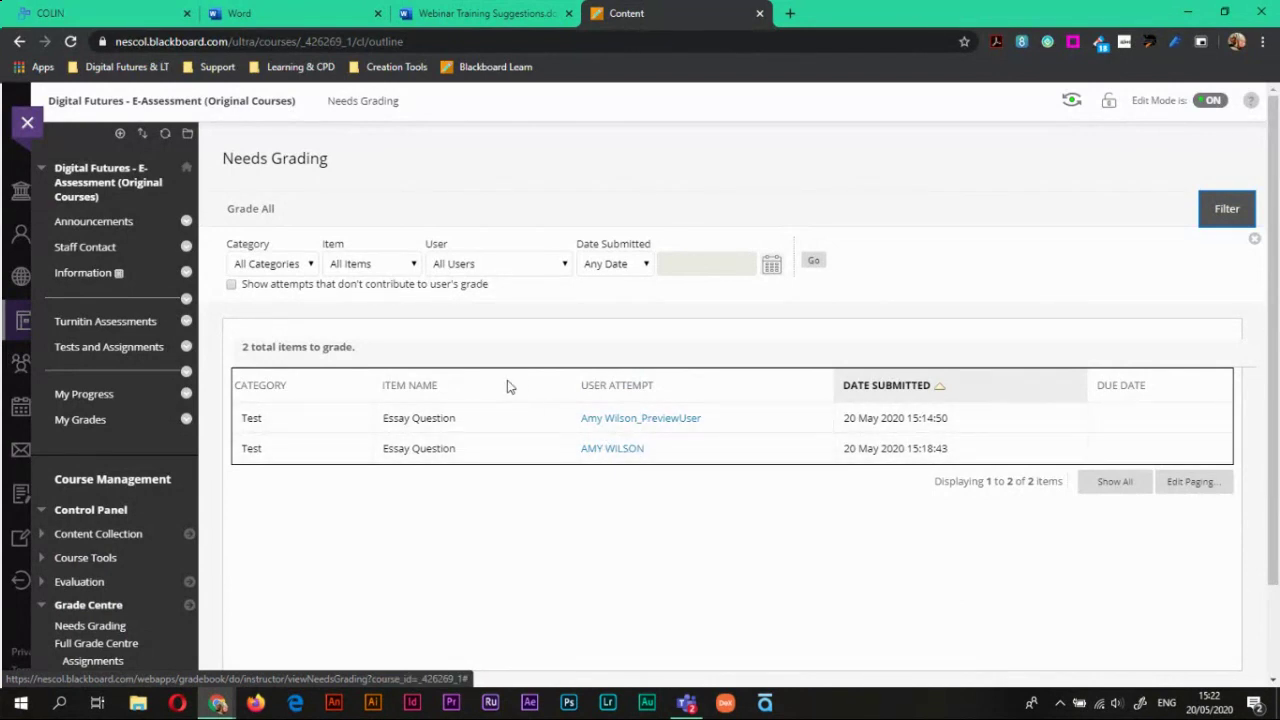
- Grade the Essay Question item by question to show both submitted answers together
left_click(464, 419)
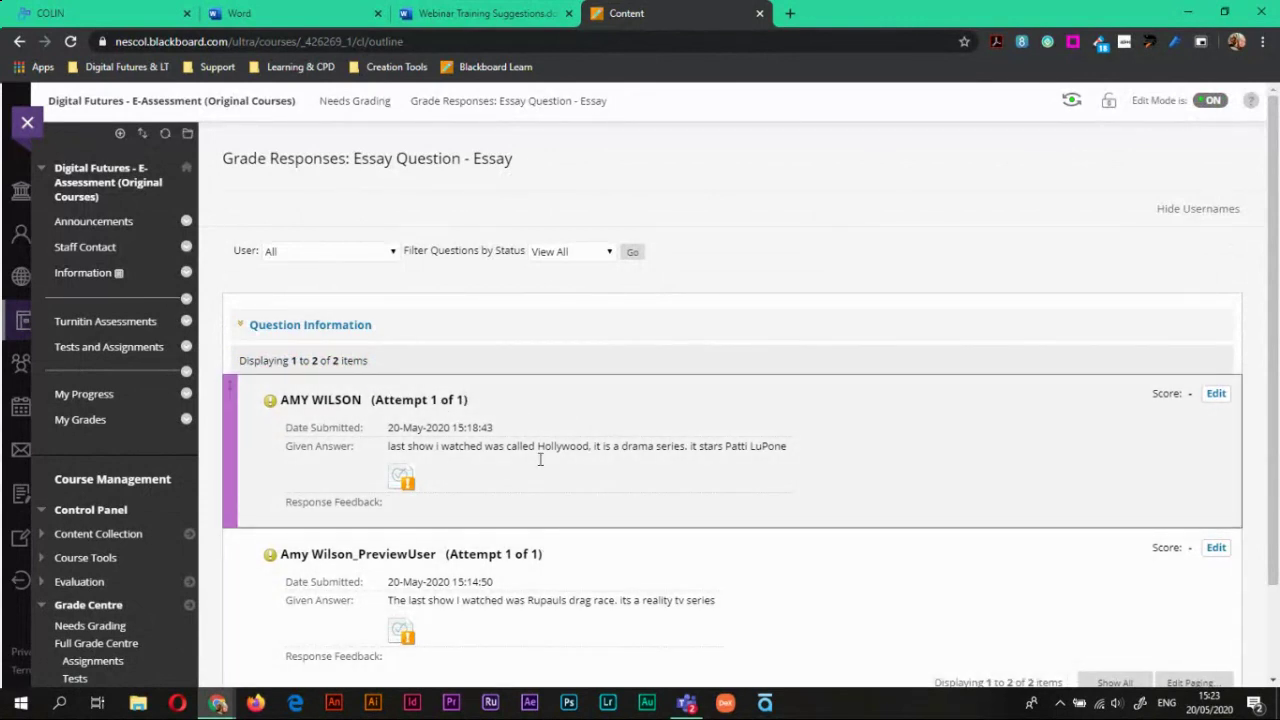
scroll(434, 432, "down", 2)
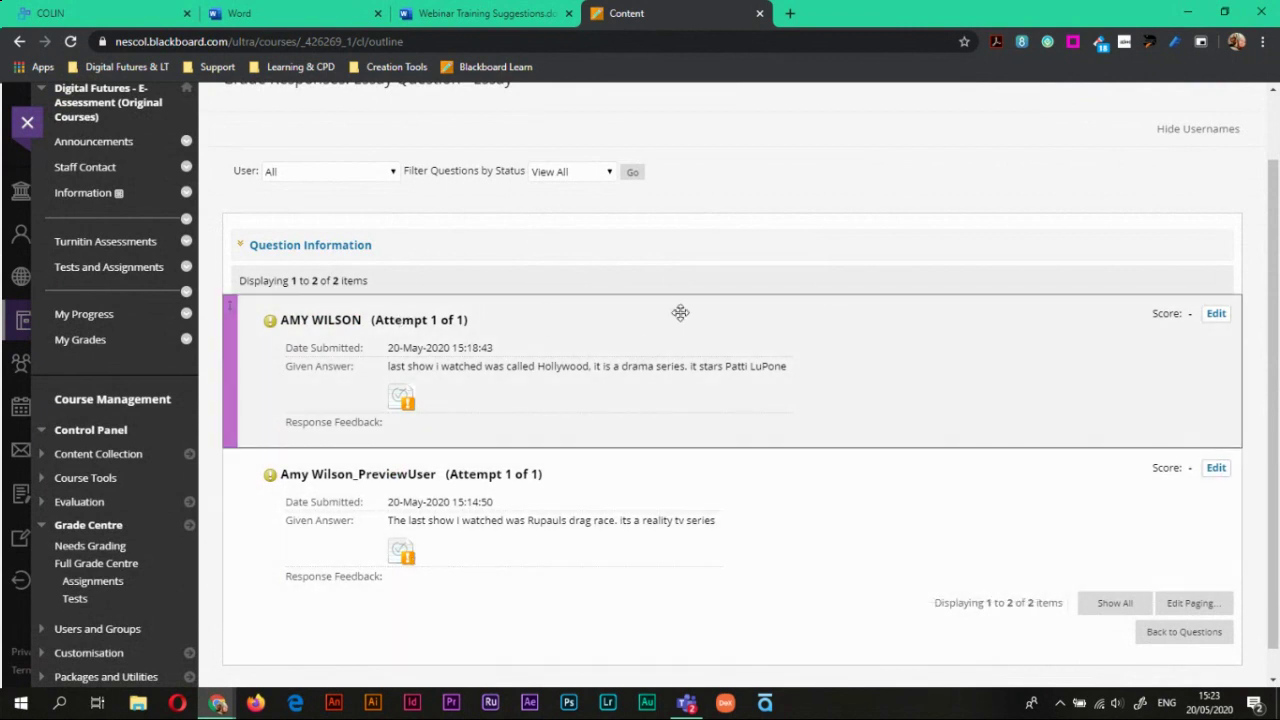
left_click(1216, 314)
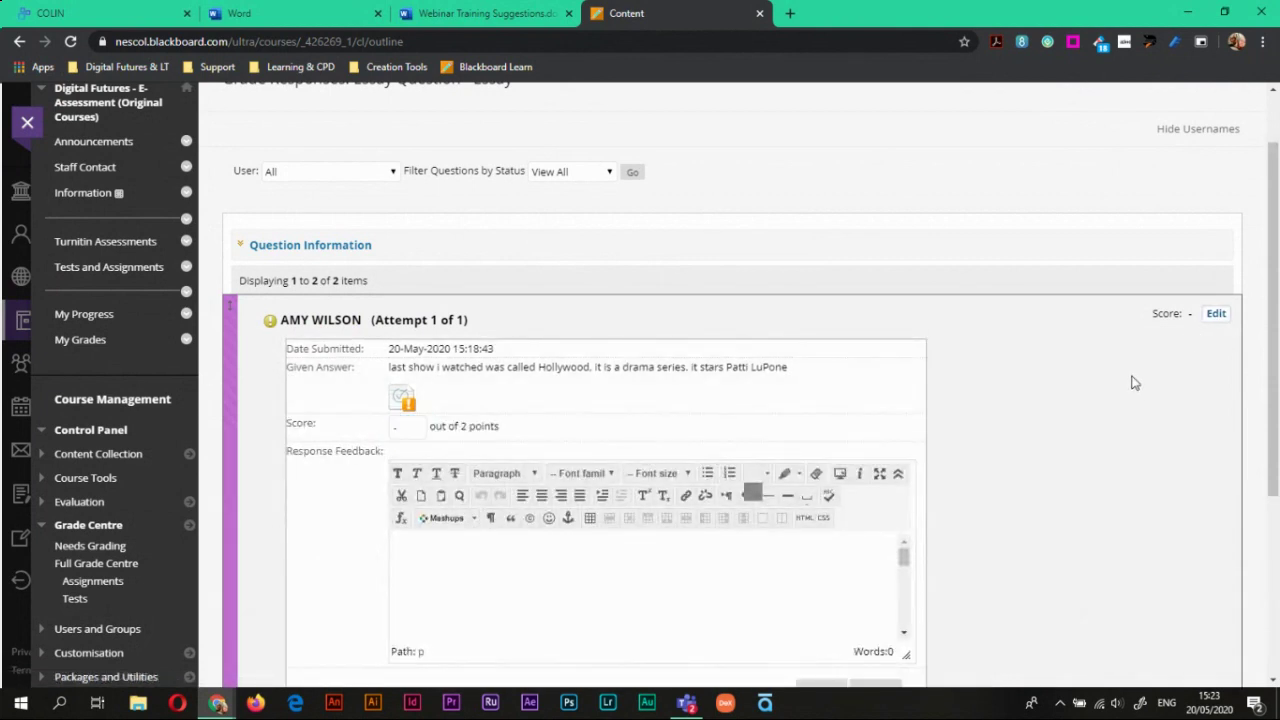
scroll(410, 426, "down", 2)
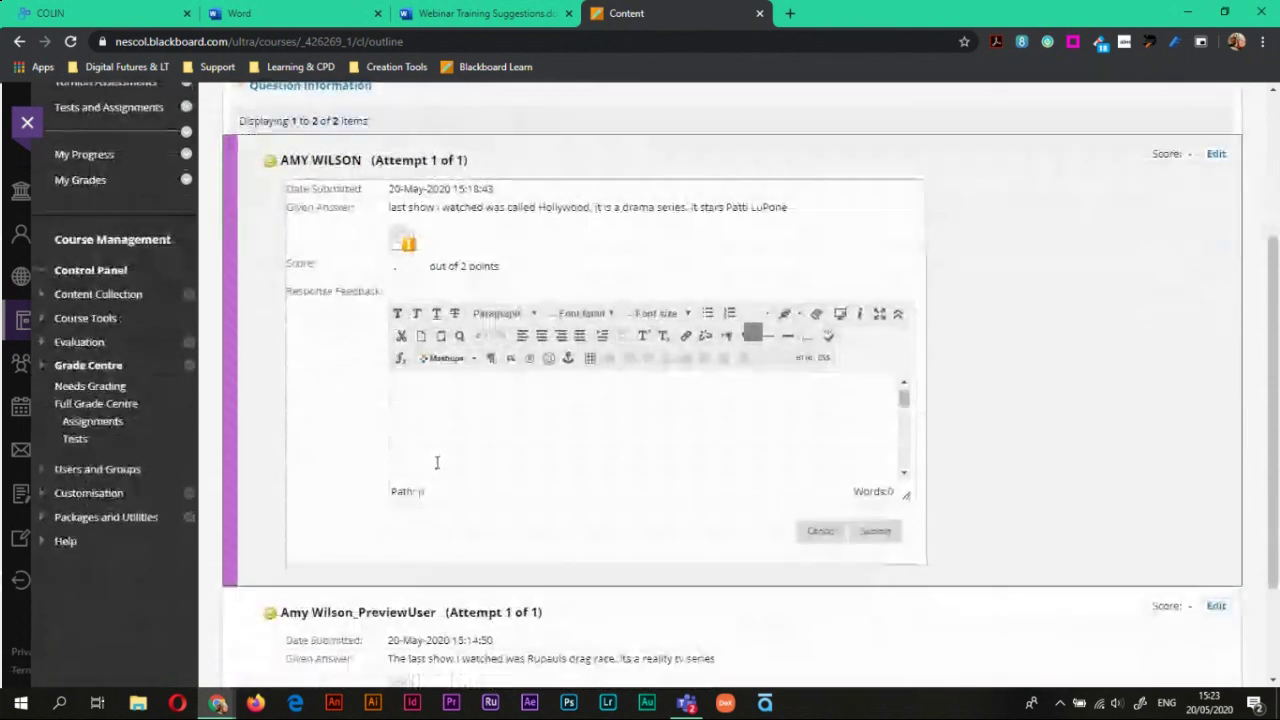
scroll(440, 460, "down", 2)
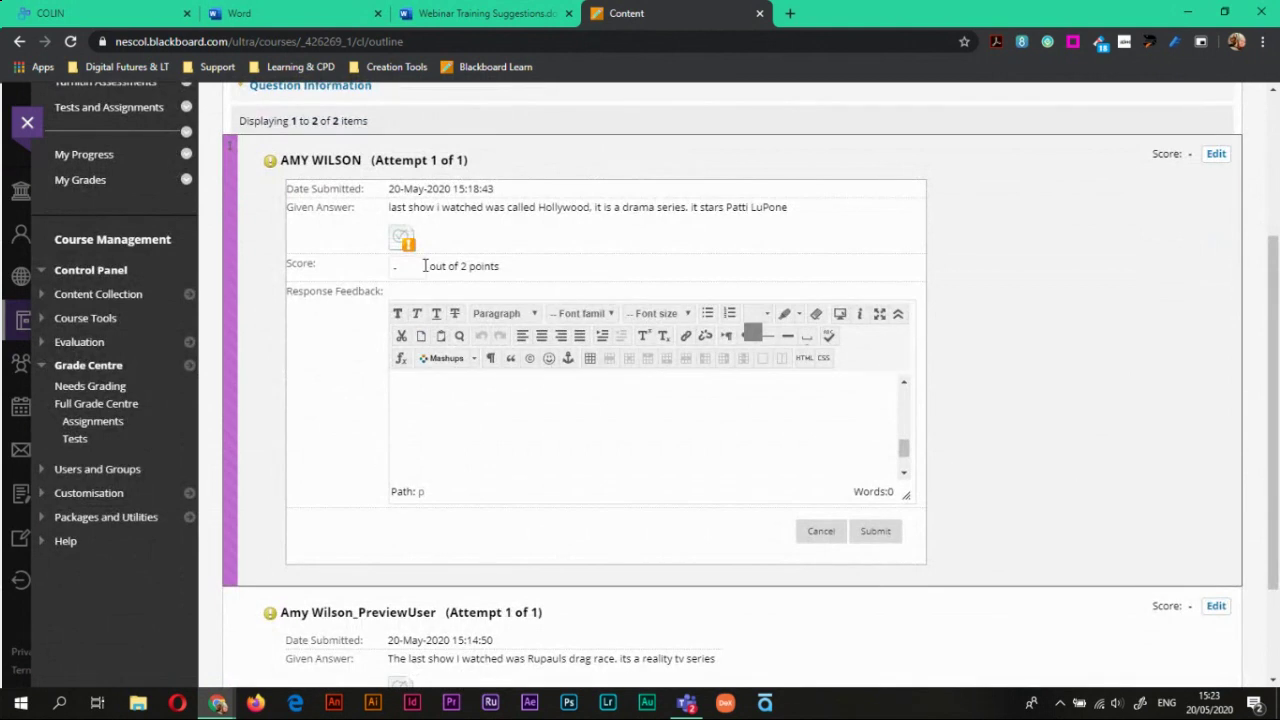
left_click(395, 267)
scroll(493, 429, "up", 2)
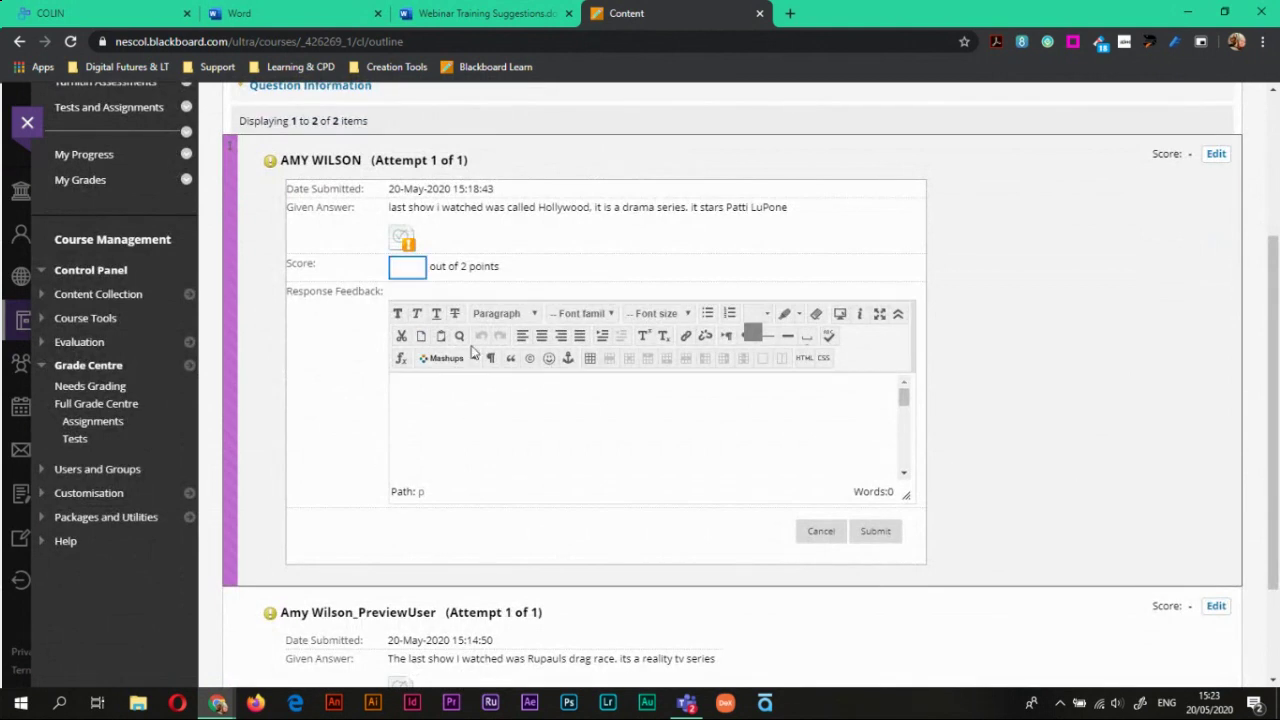
type("2")
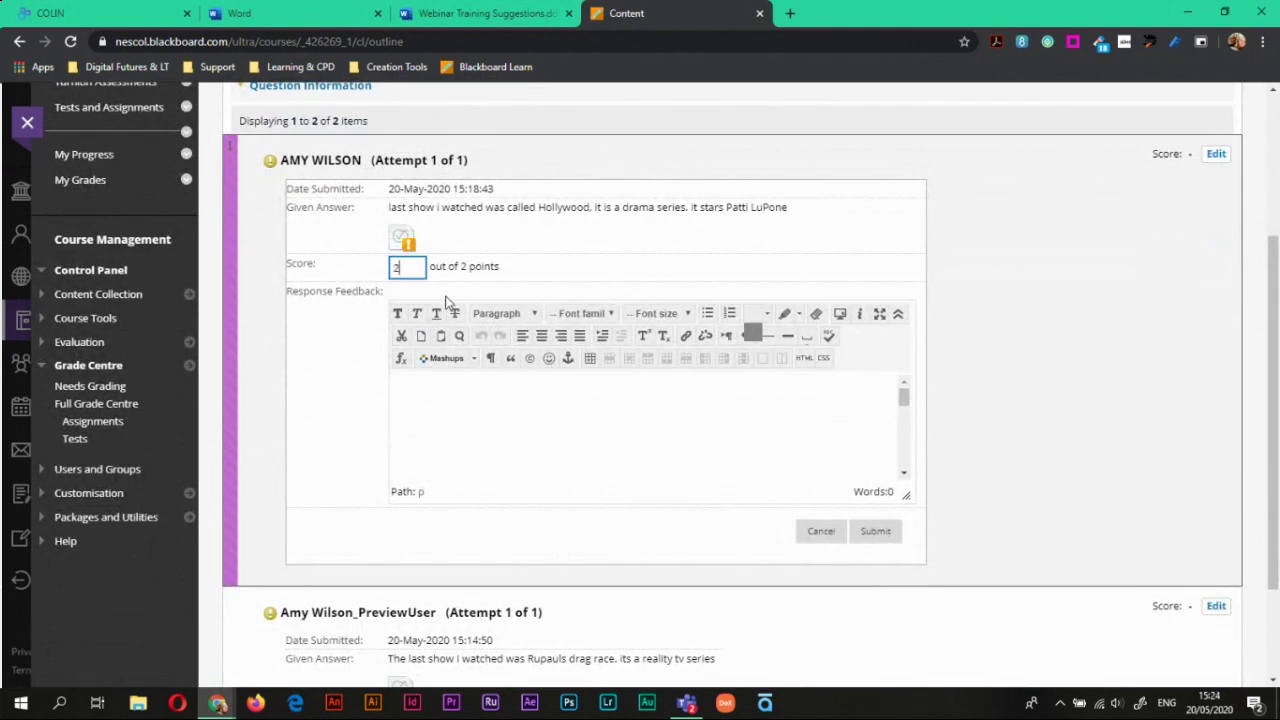
left_click(980, 424)
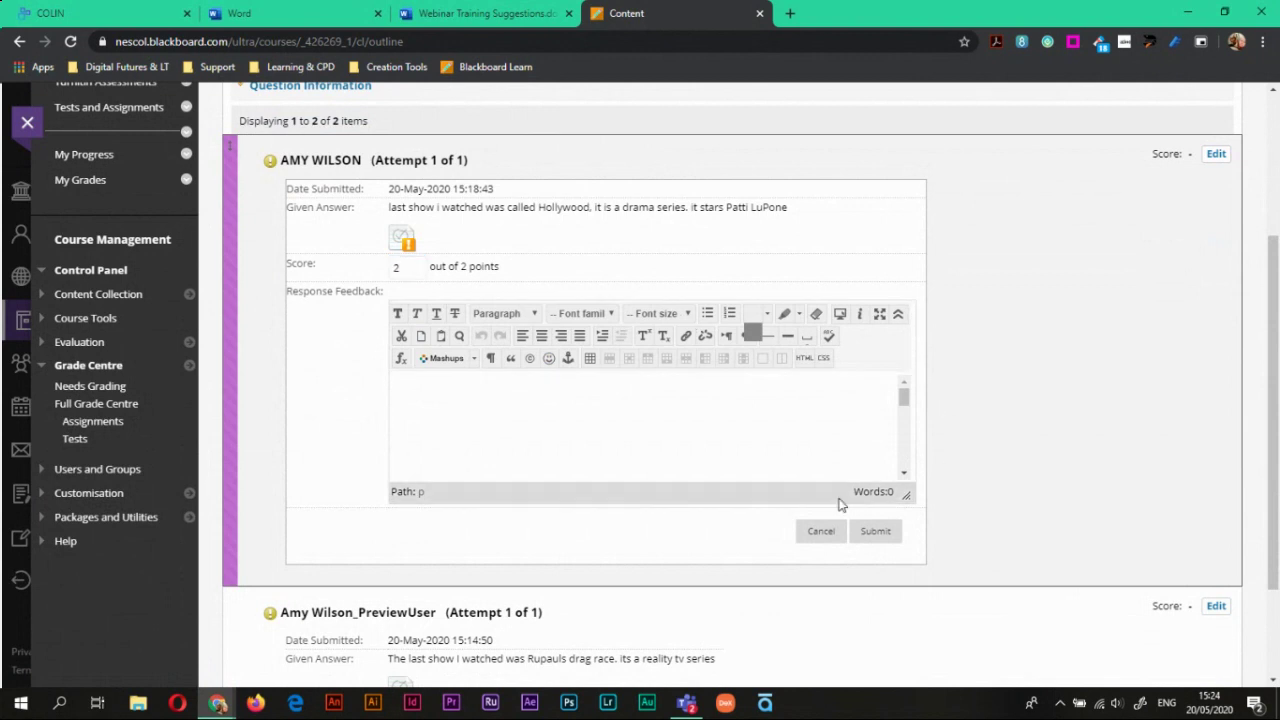
left_click(818, 532)
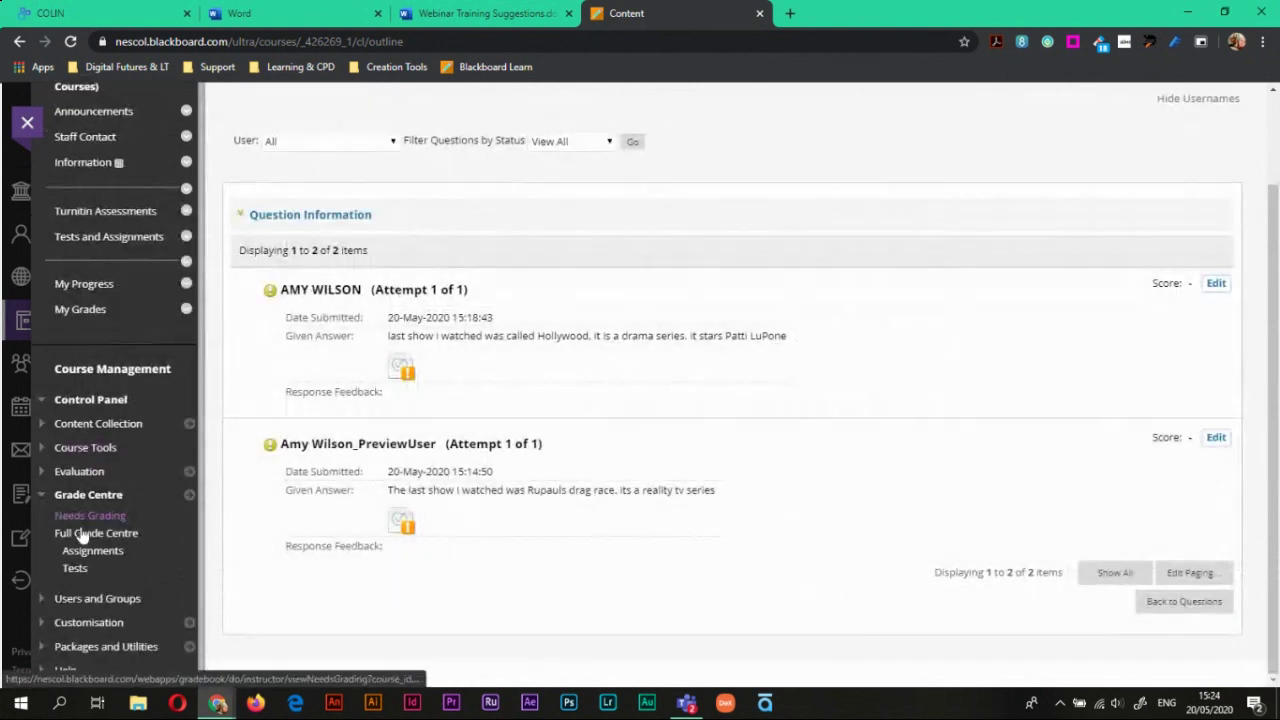
- Return to Needs Grading and open the preview user's attempt, scrolling to the unscored essay
left_click(85, 533)
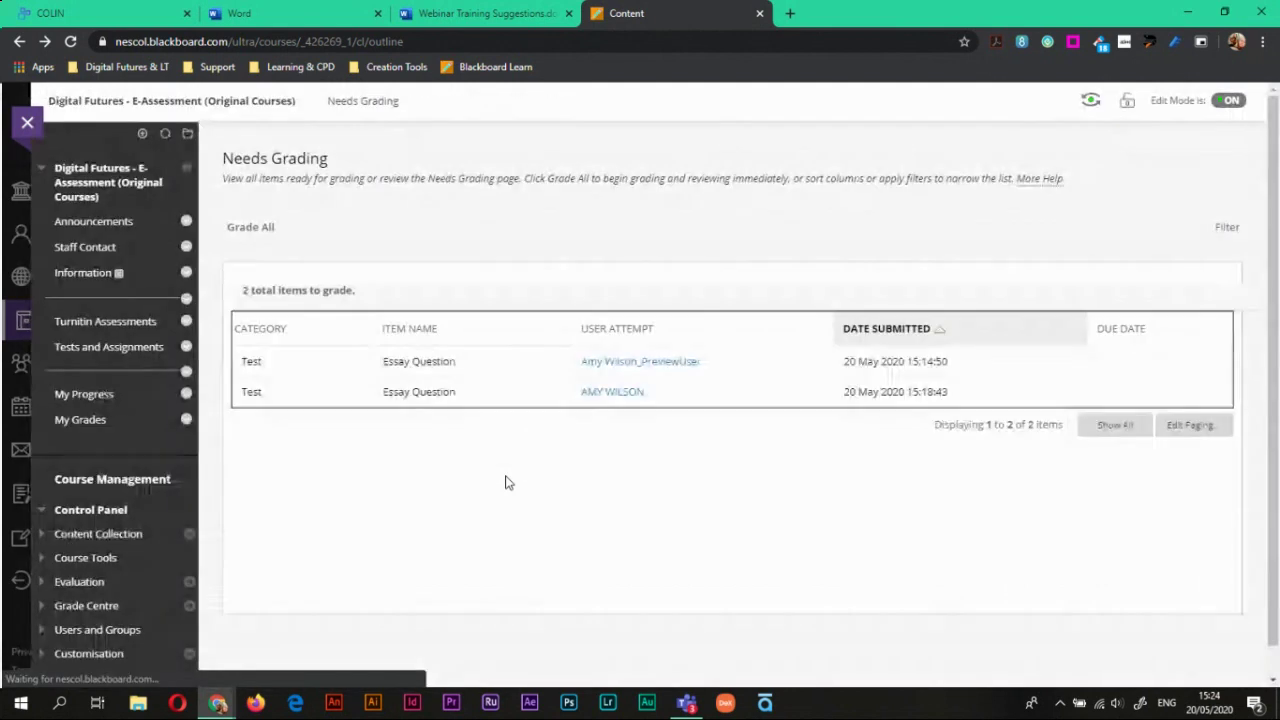
left_click(619, 421)
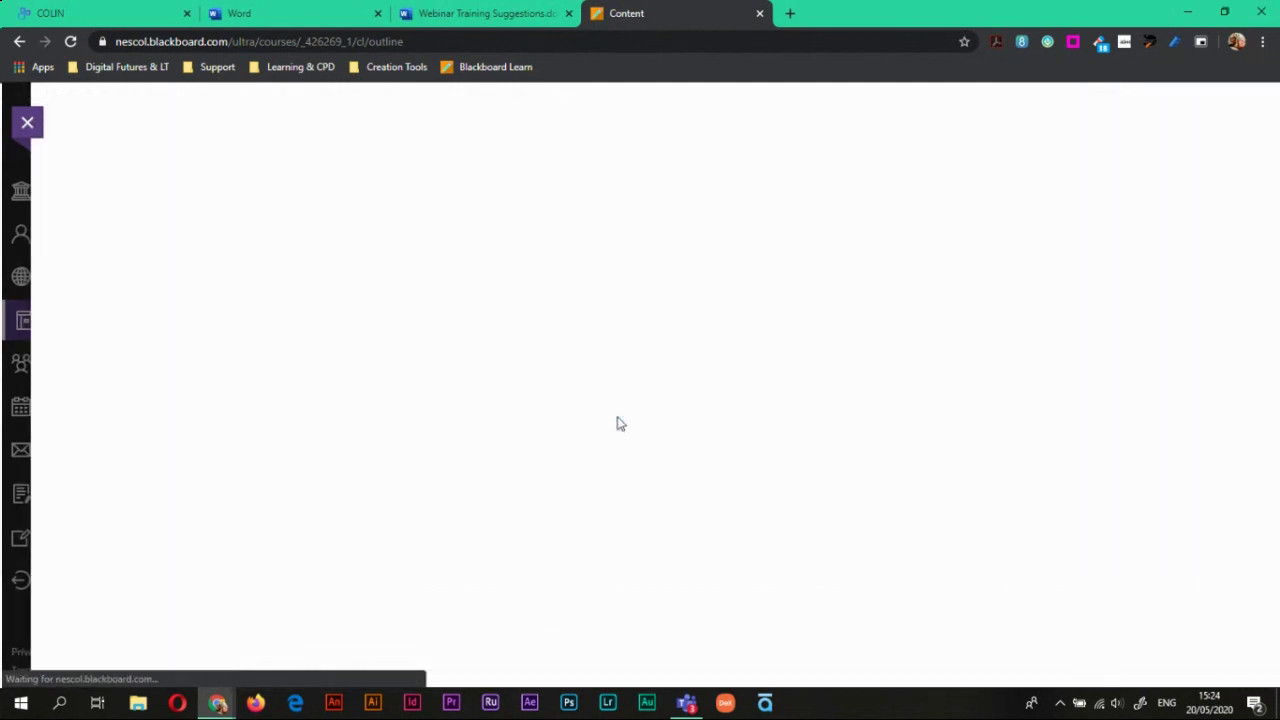
scroll(617, 423, "down", 1)
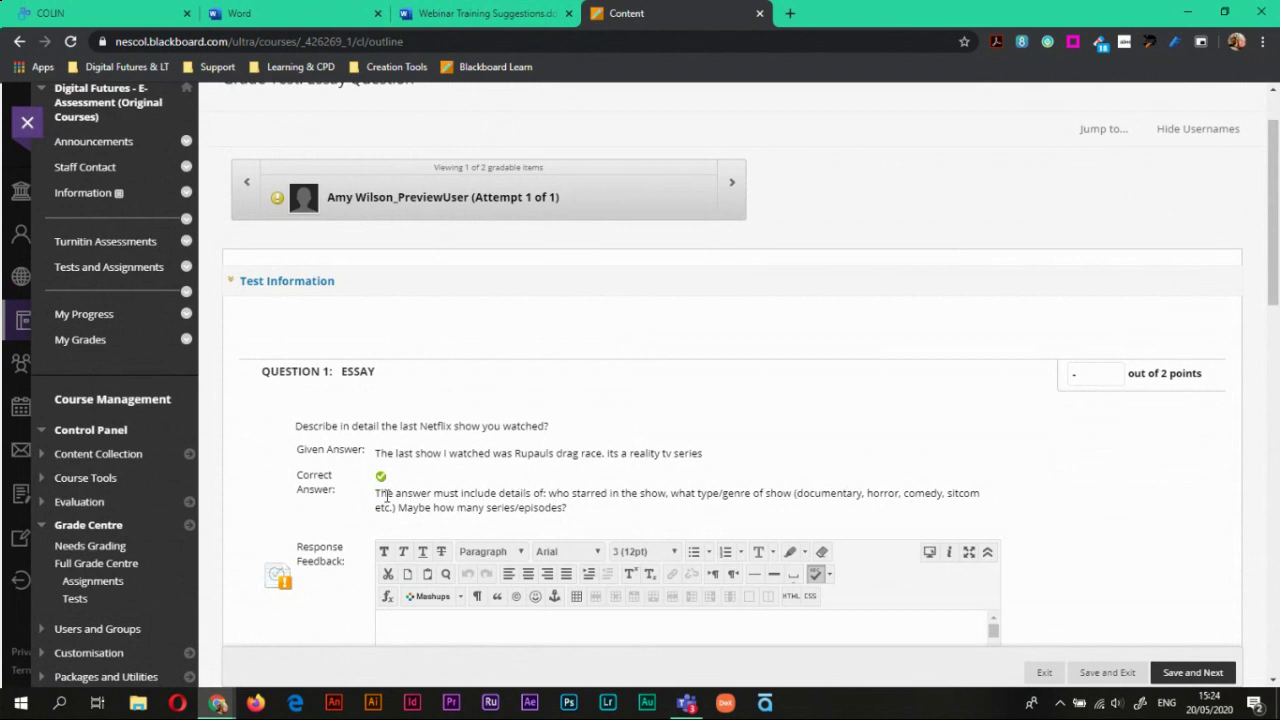
- Compare the first question's given and correct answers and score it 1 point
left_click_drag(376, 452, 718, 456)
left_click_drag(593, 514, 378, 493)
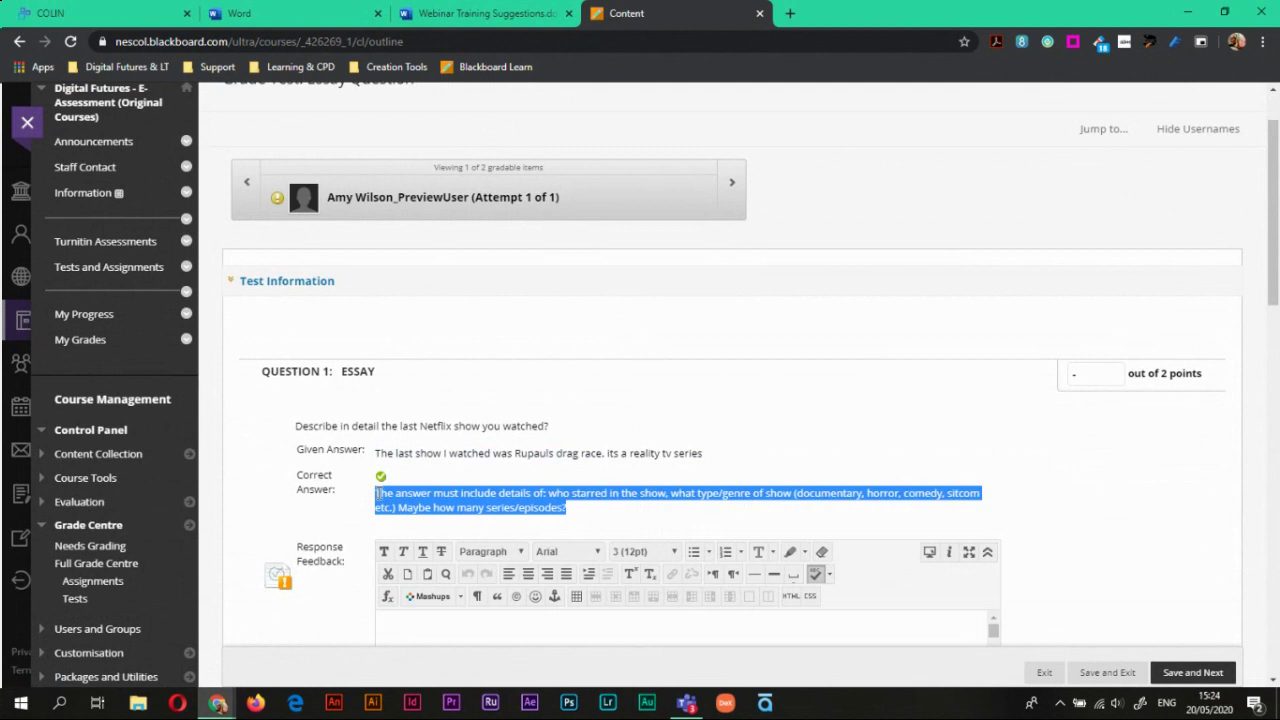
left_click(423, 451)
left_click_drag(706, 453, 376, 453)
left_click(610, 512)
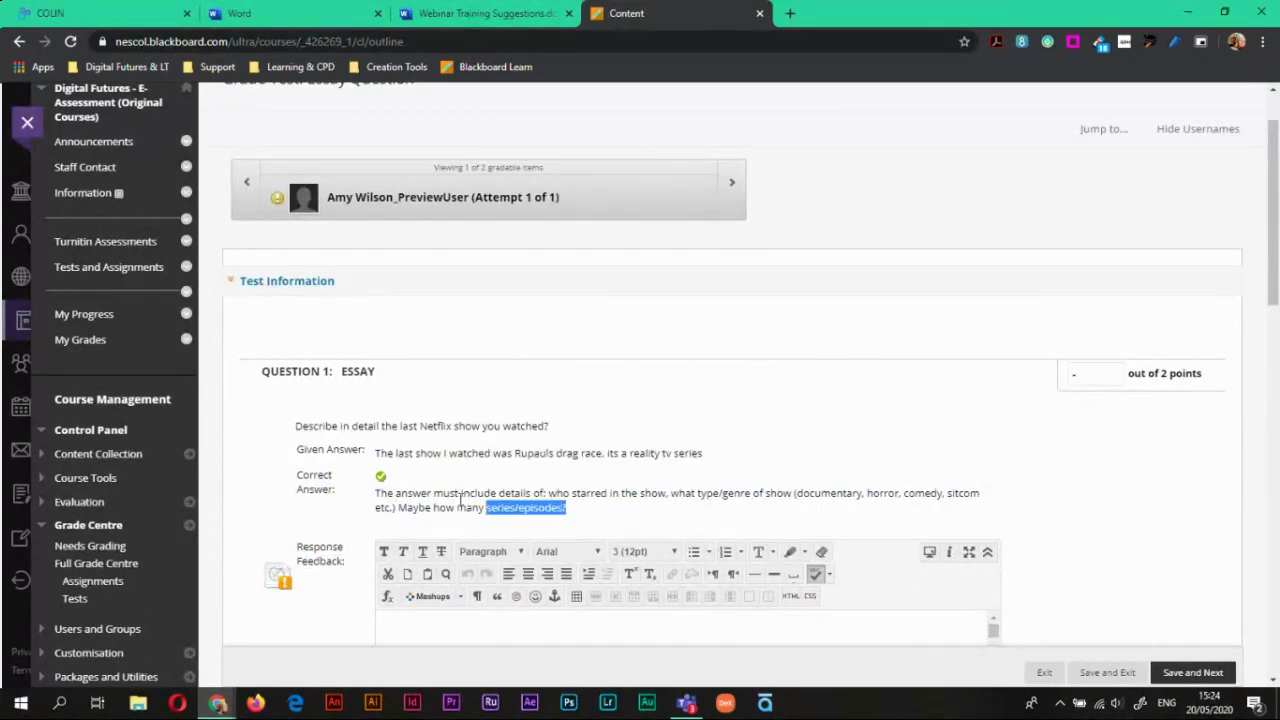
left_click_drag(461, 500, 376, 492)
scroll(603, 505, "down", 2)
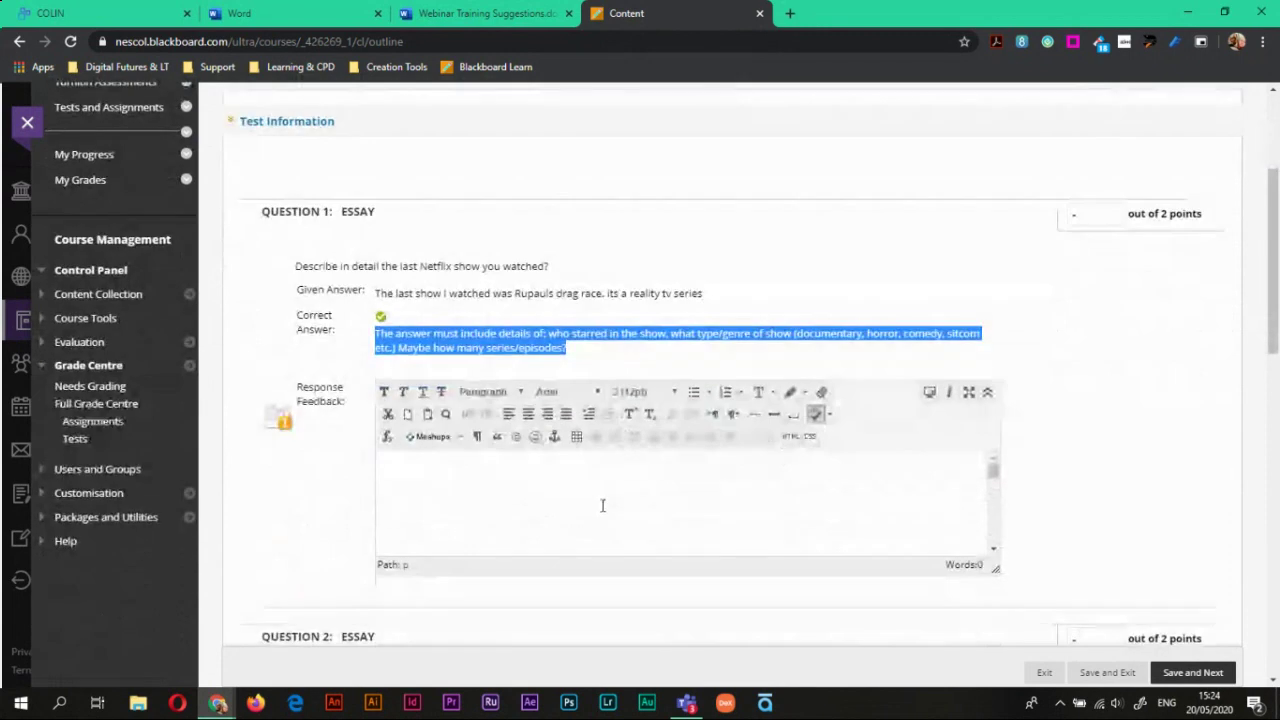
left_click(603, 505)
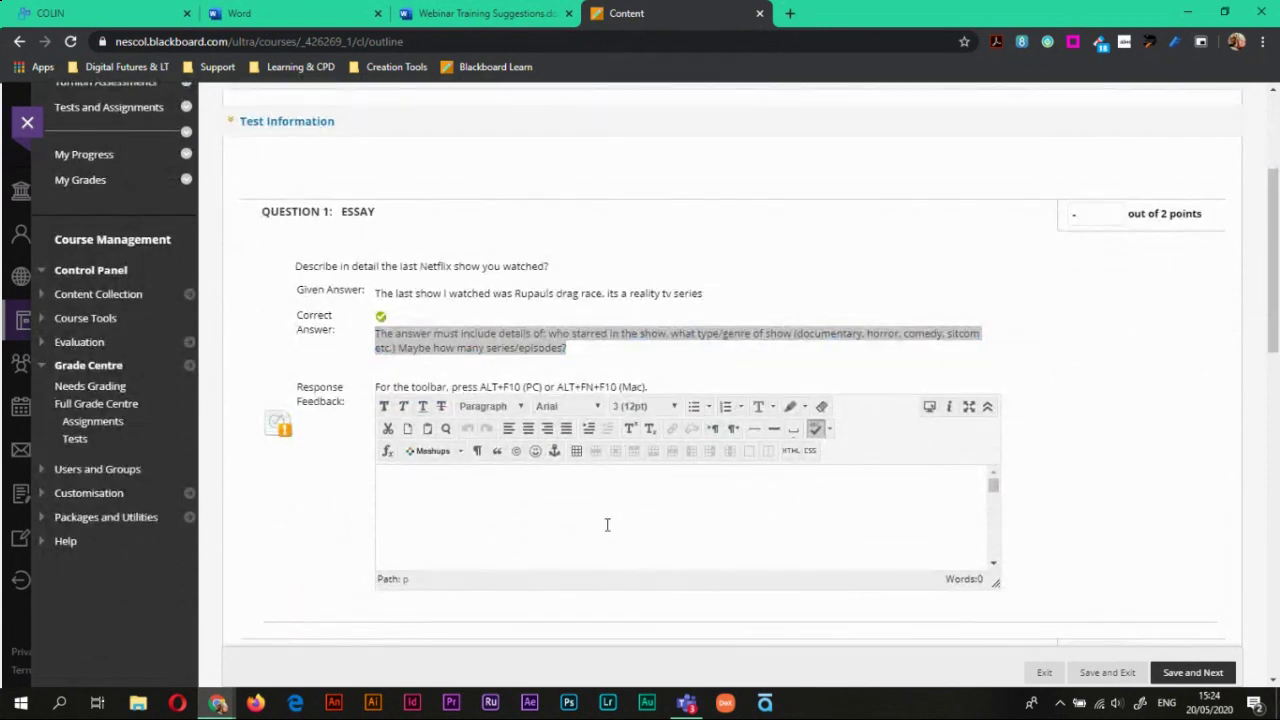
left_click(1110, 213)
type("1")
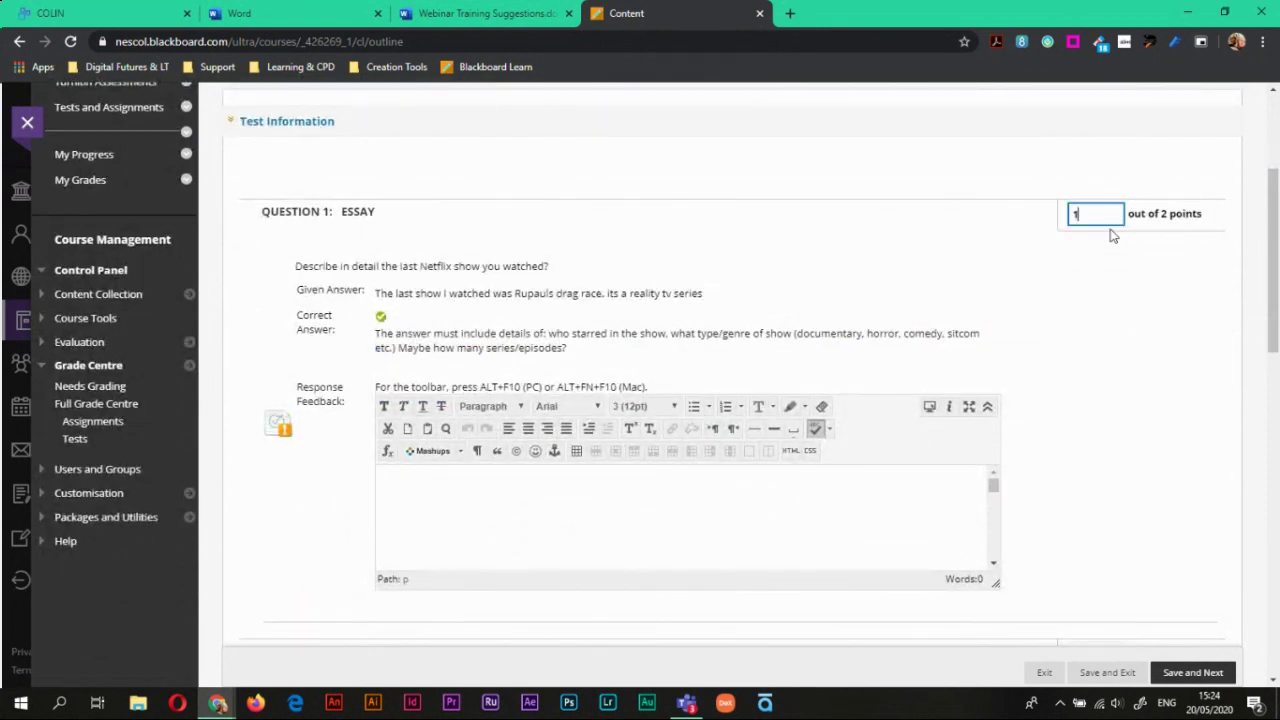
left_click(1120, 310)
- Score the dinner essay question 2 points and save, moving to the next attempt
scroll(1040, 387, "down", 5)
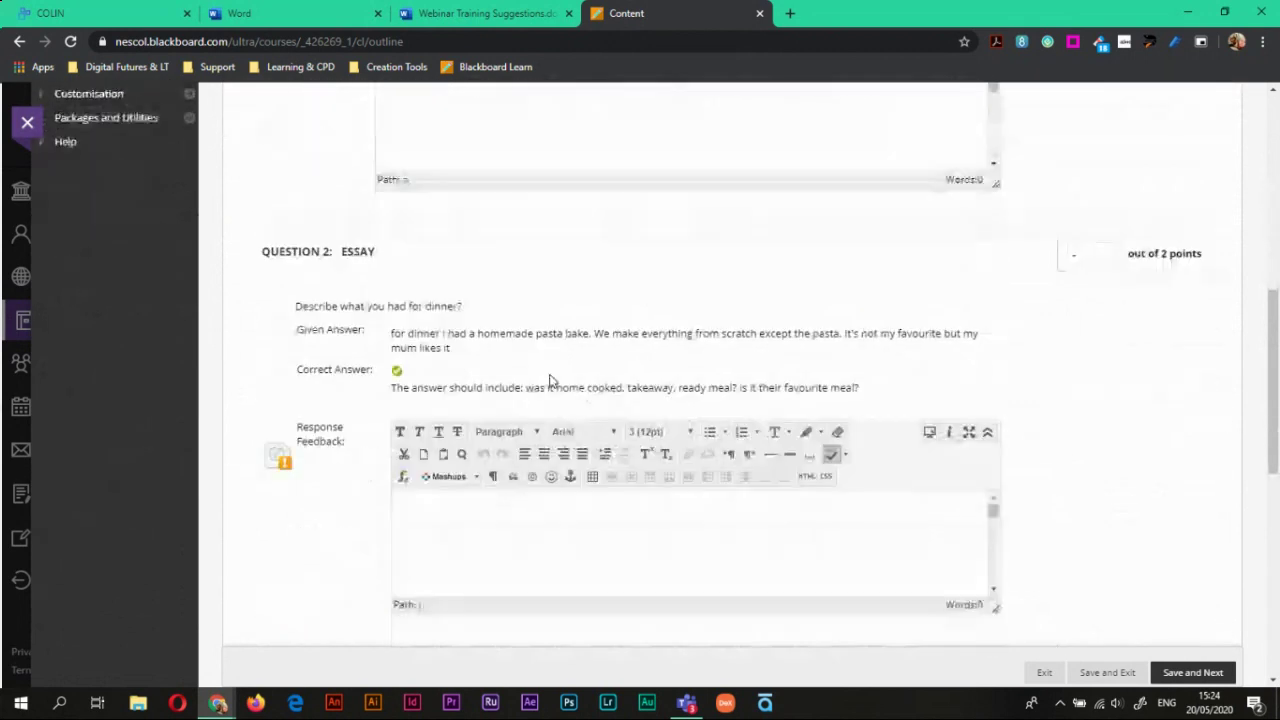
left_click_drag(411, 387, 842, 398)
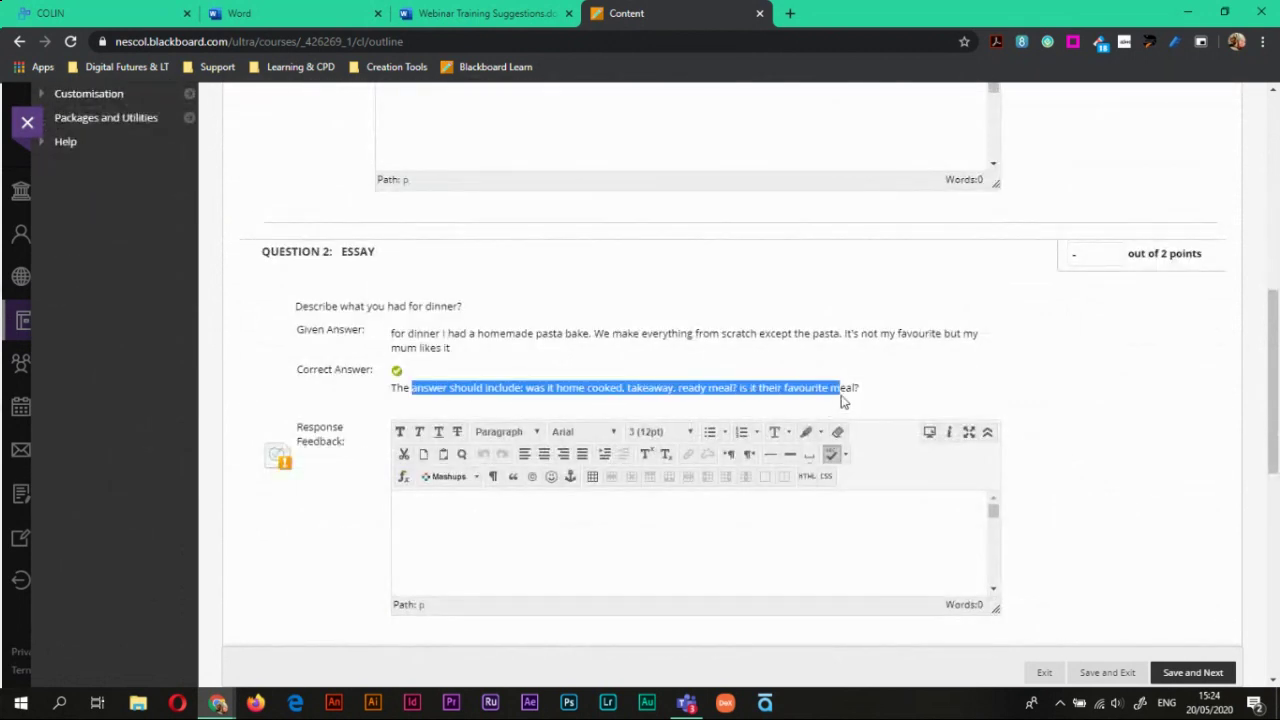
left_click(882, 395)
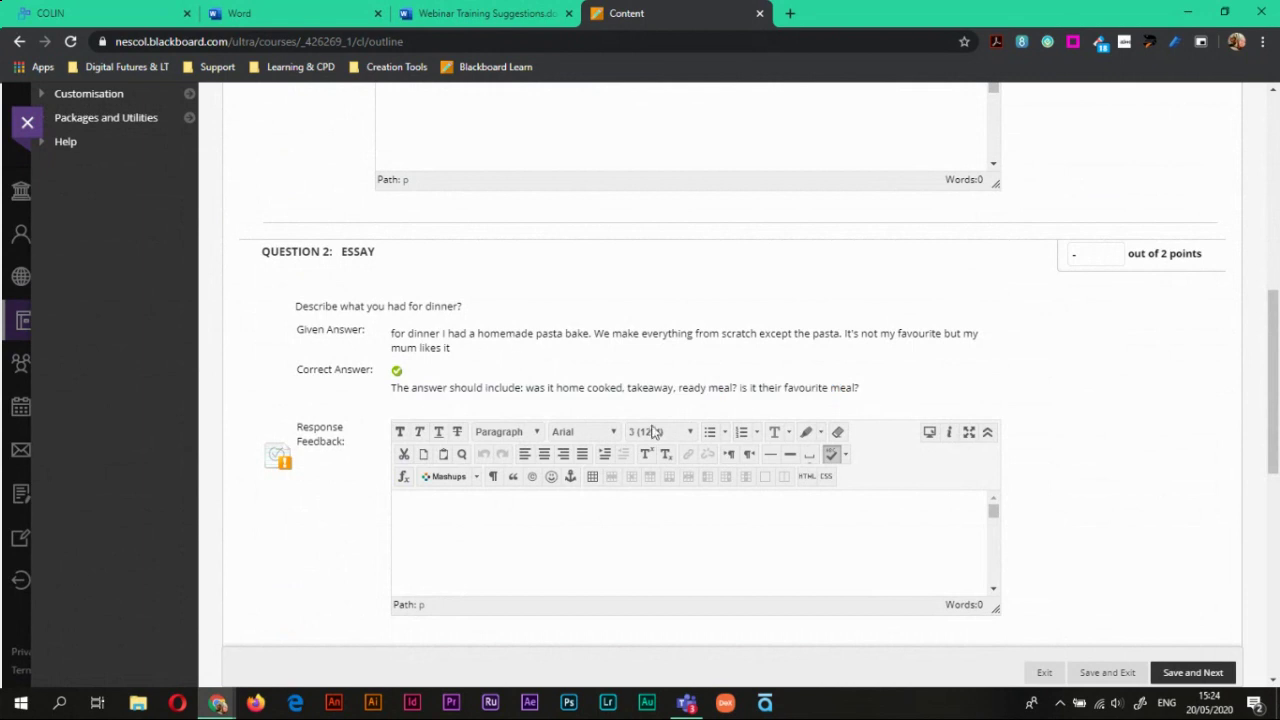
left_click_drag(462, 334, 448, 350)
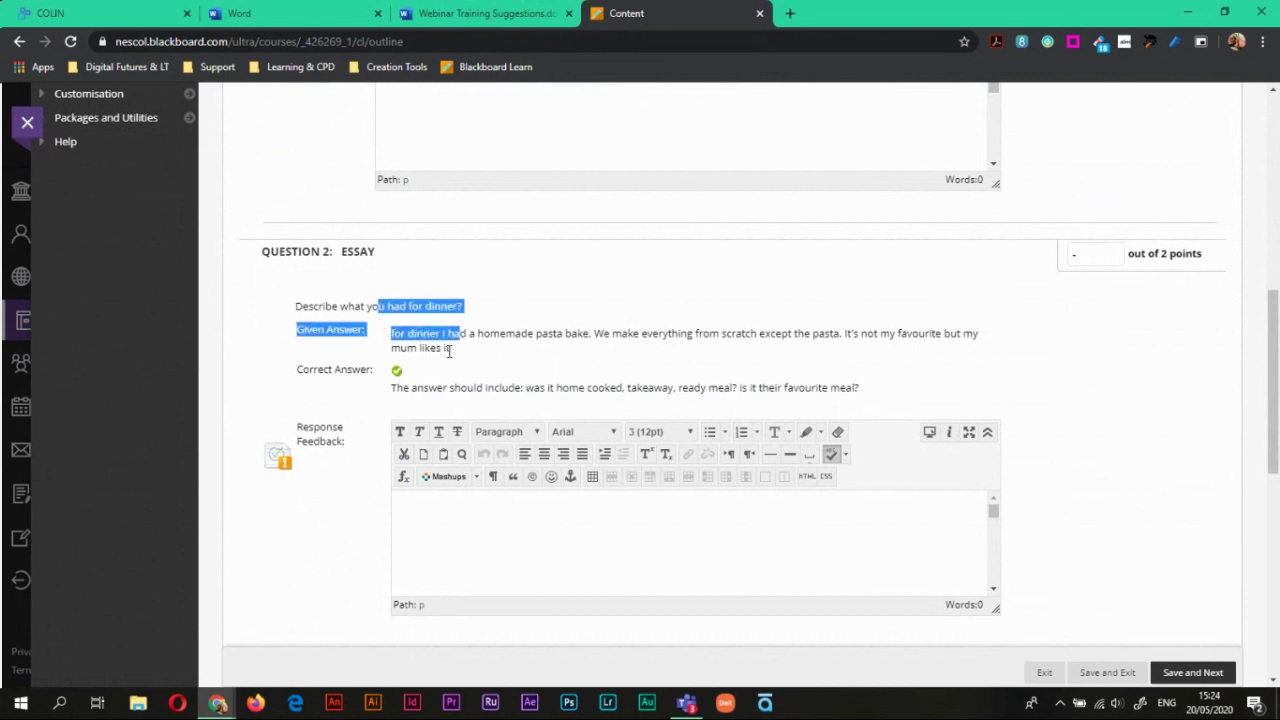
left_click(1088, 254)
type("2")
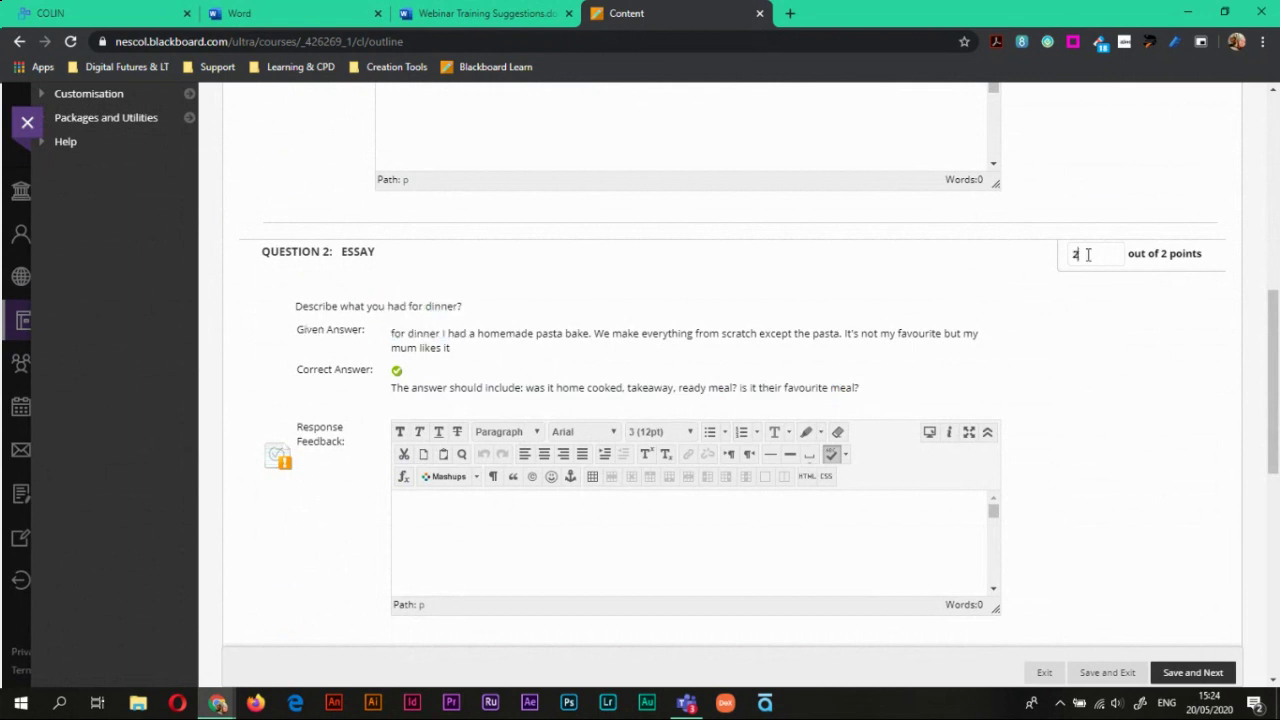
left_click(1192, 673)
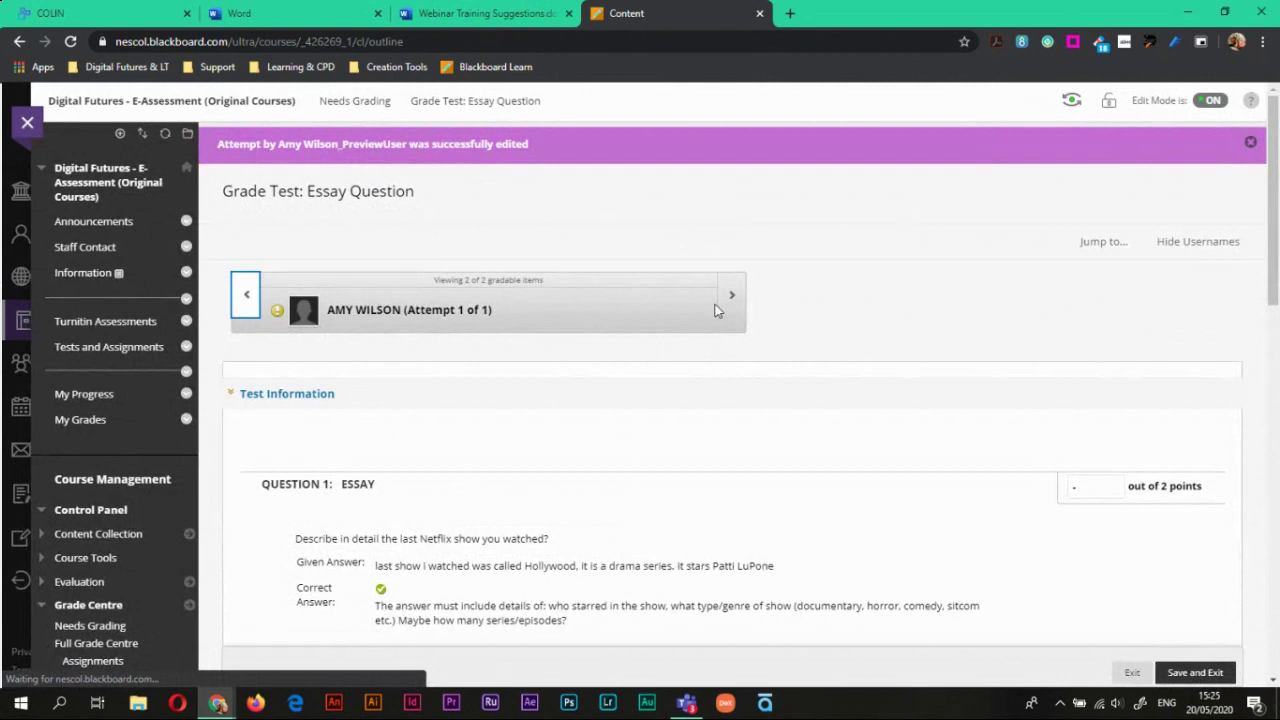
left_click(730, 296)
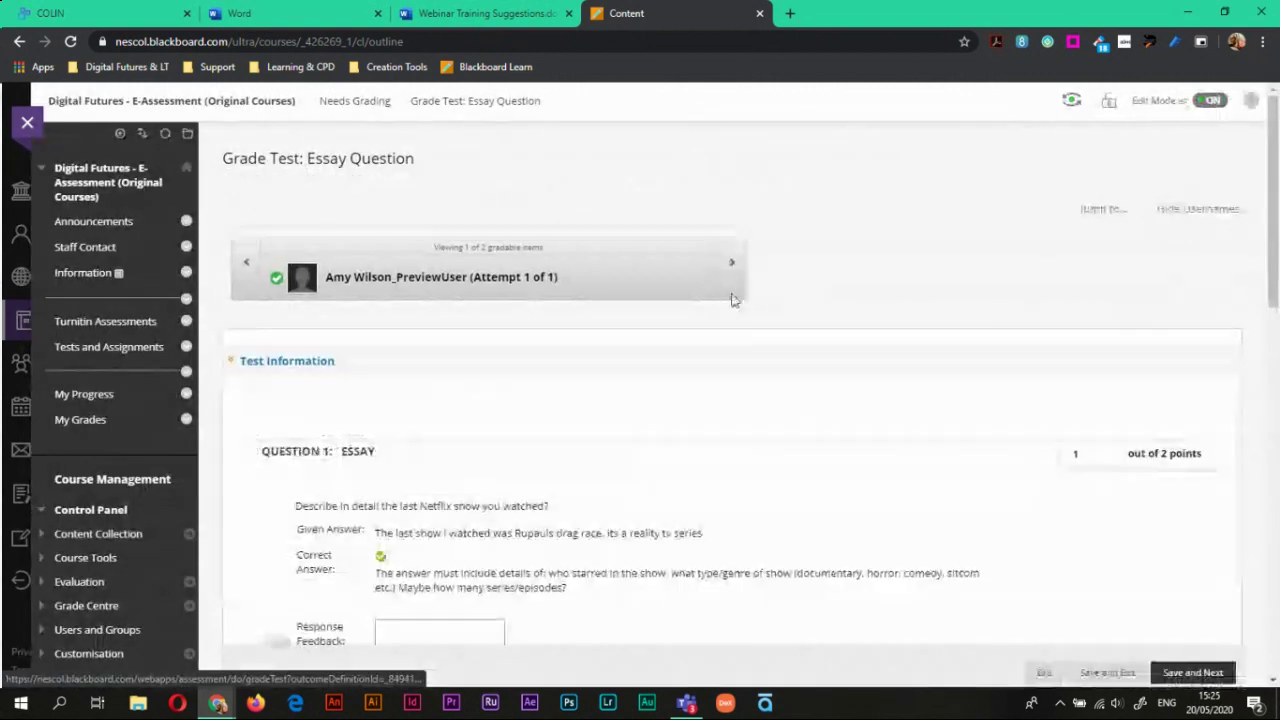
left_click(732, 266)
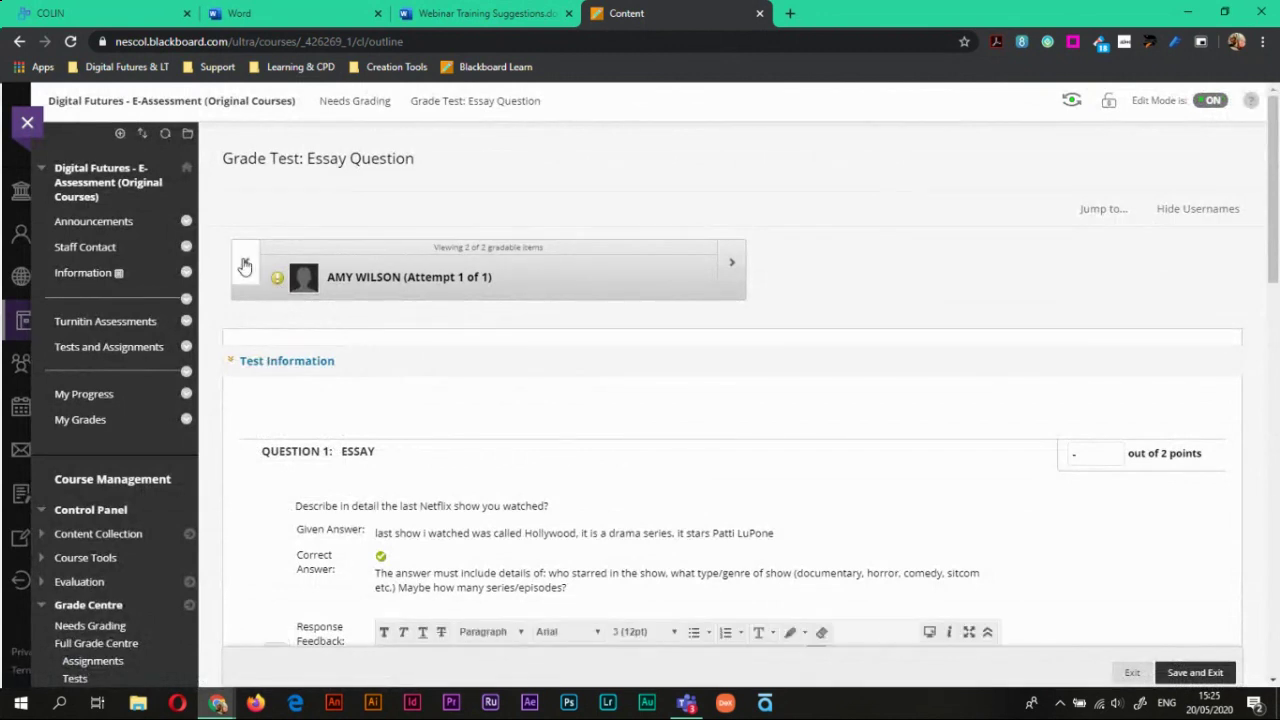
left_click(245, 264)
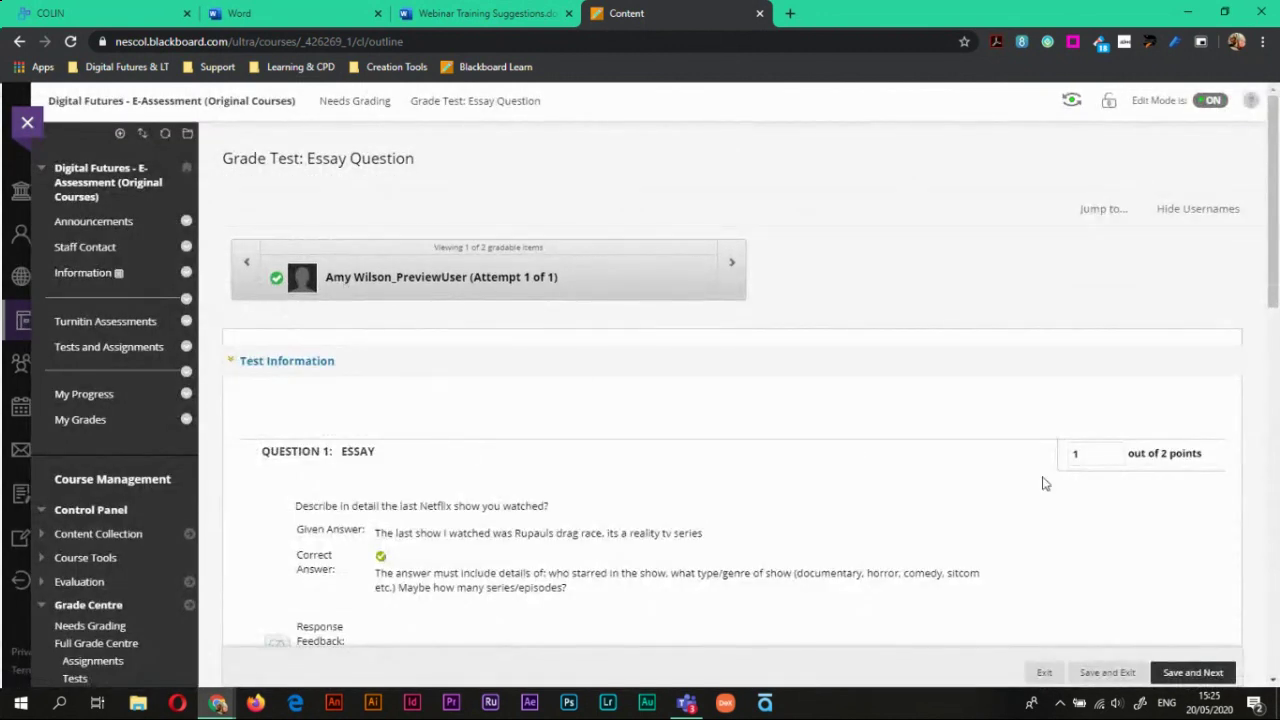
double_click(1095, 453)
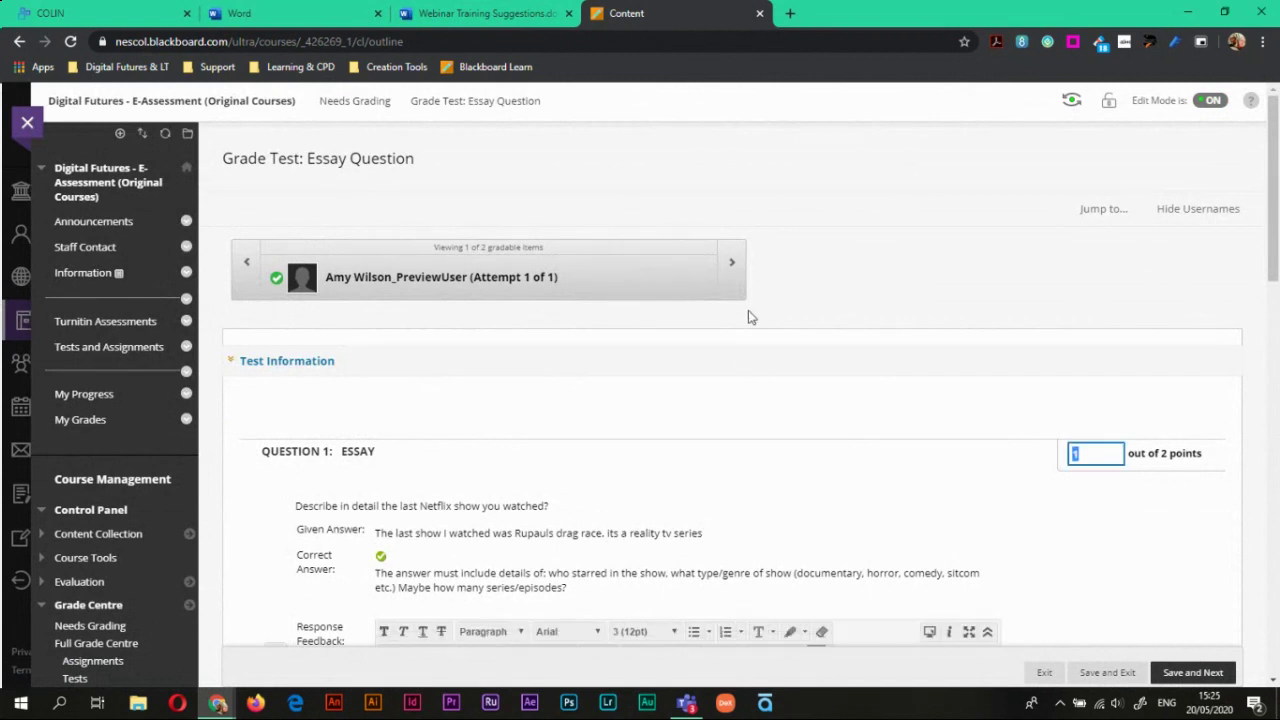
left_click(731, 264)
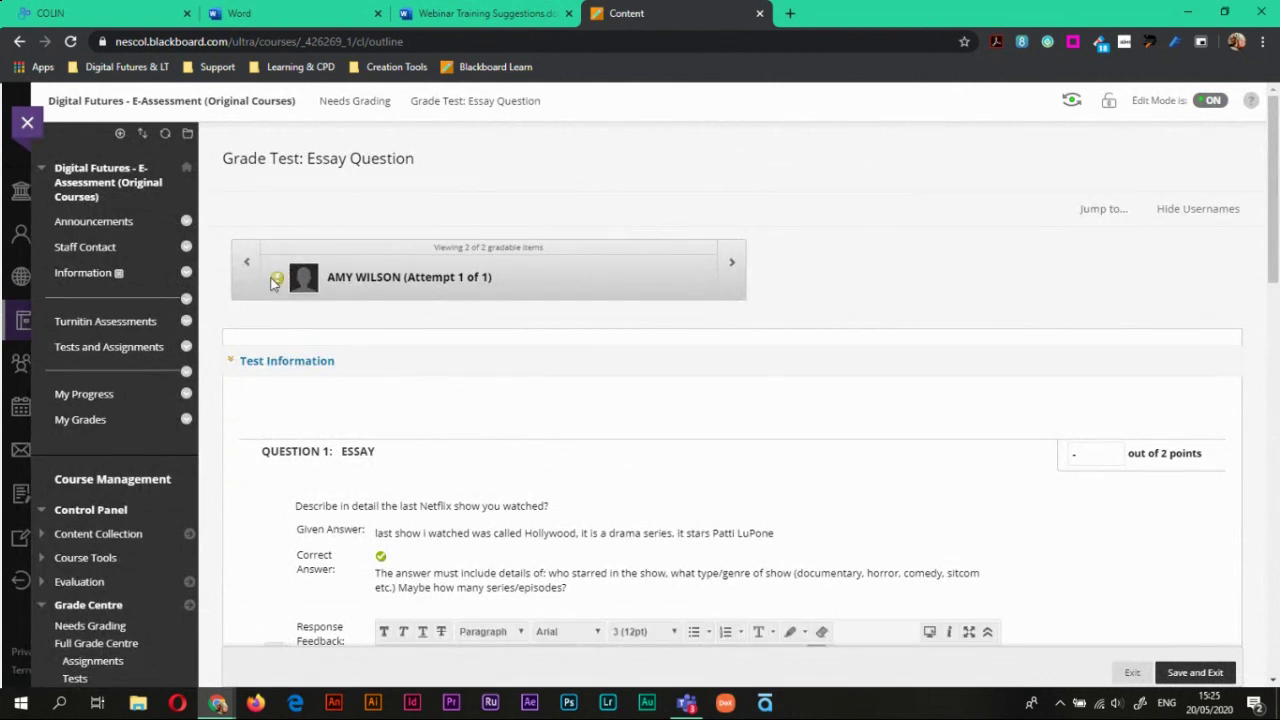
- Enter 2 points for Question 1 and 2 points for Question 2
left_click(1099, 463)
type("2")
scroll(1099, 463, "down", 4)
left_click(1113, 487)
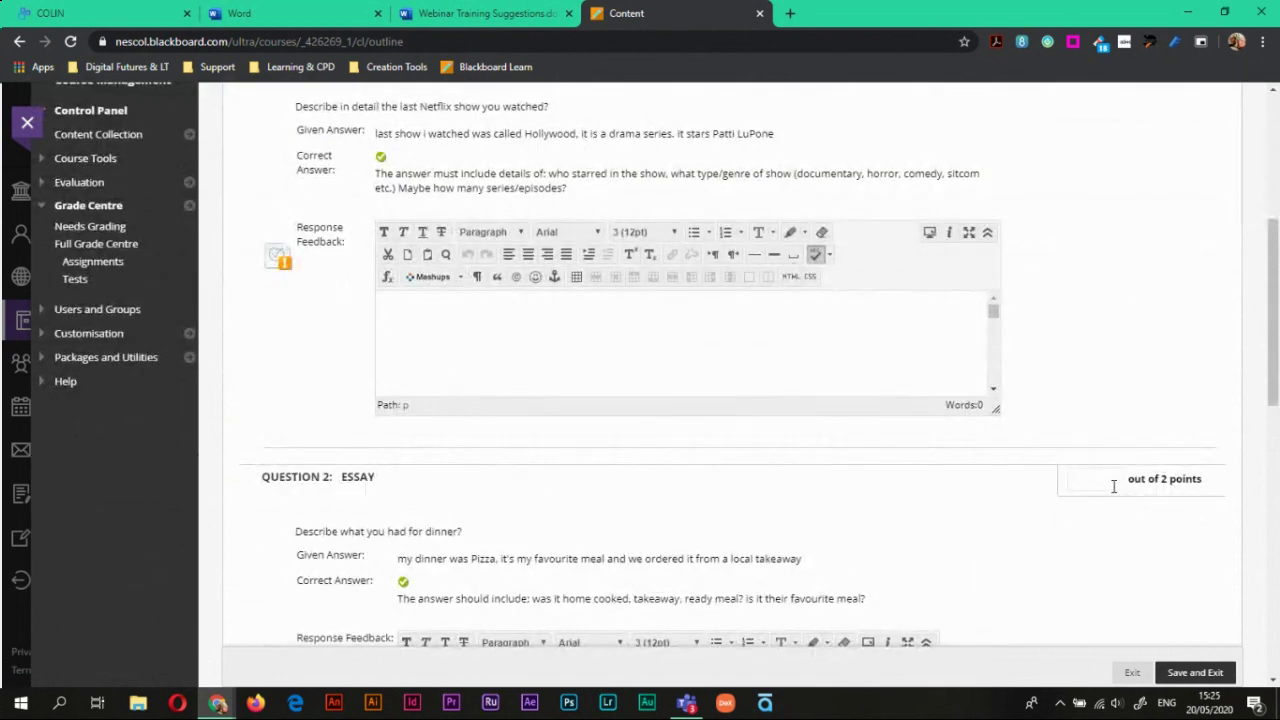
type("2")
- Visit the response feedback, Feedback to Learner and Grading Notes editors, leaving them empty
left_click(450, 365)
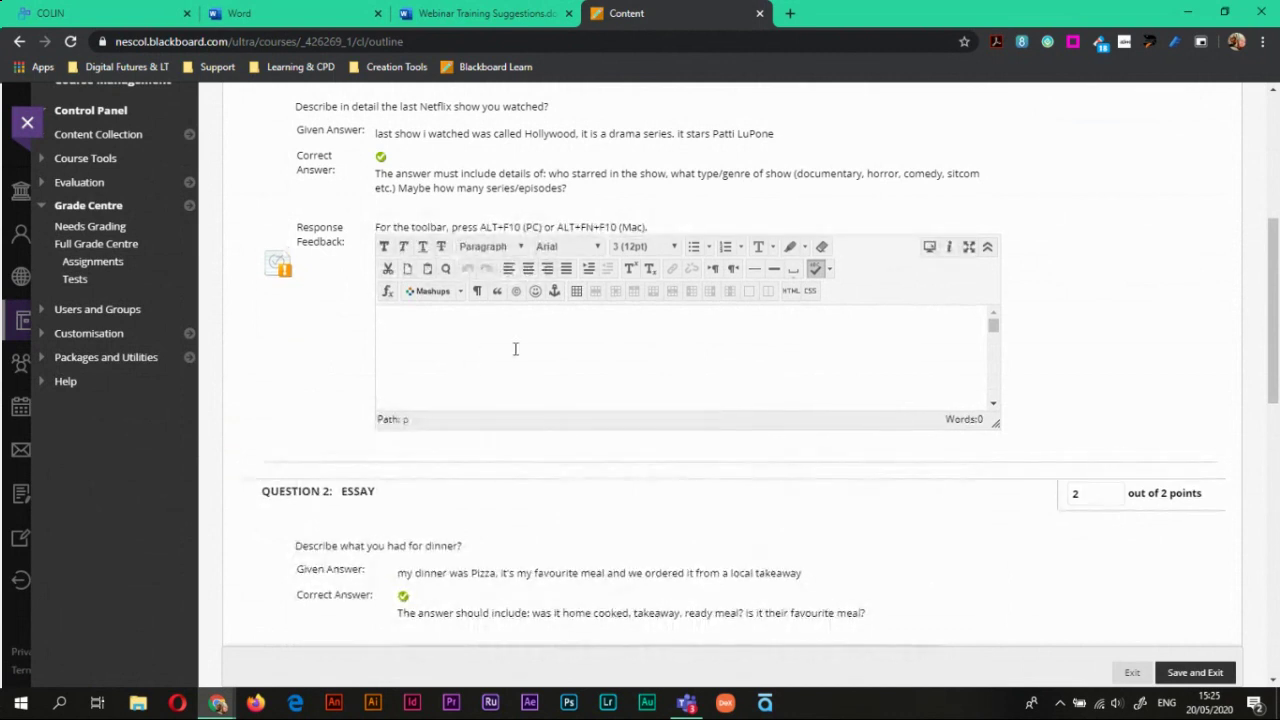
scroll(480, 410, "down", 4)
left_click(694, 400)
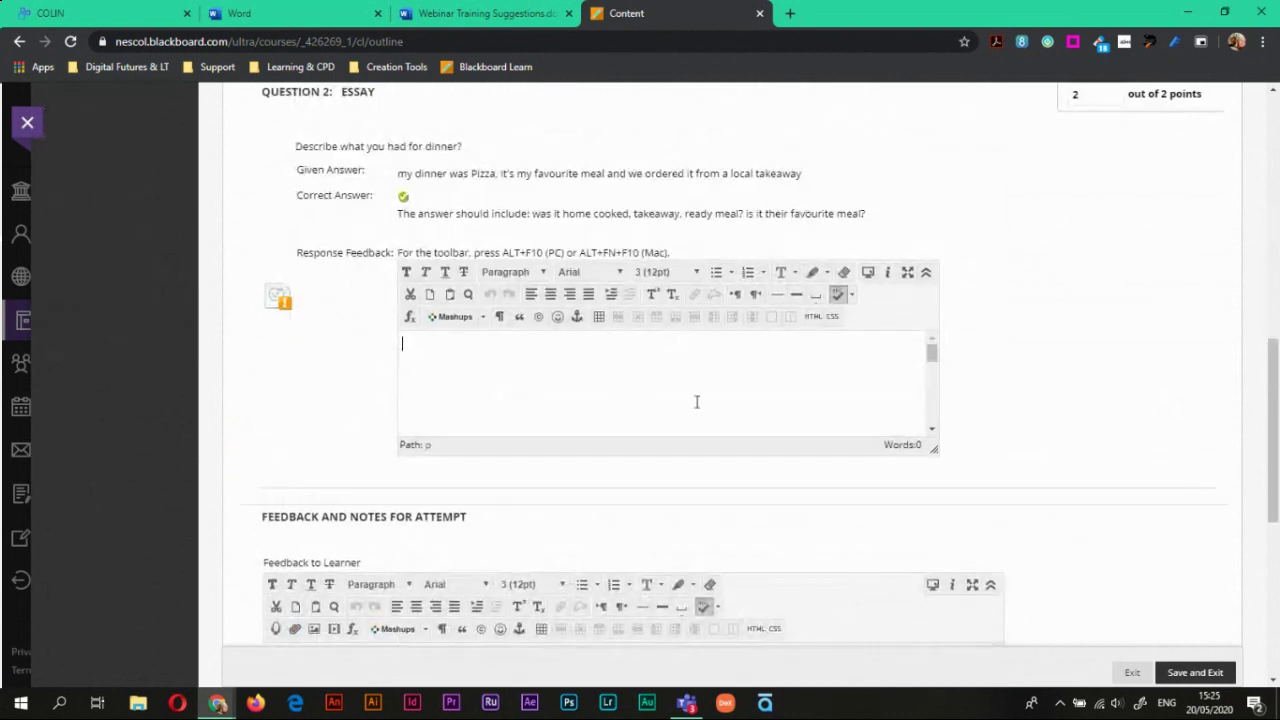
scroll(1128, 507, "down", 3)
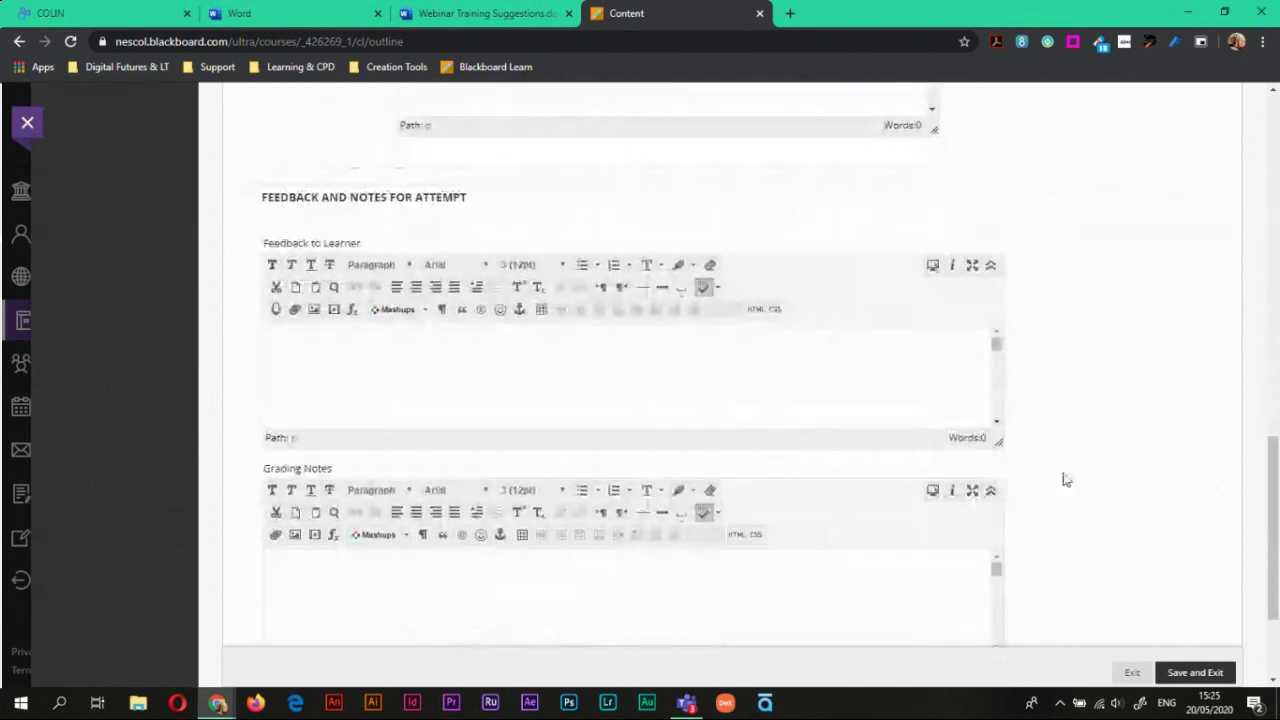
scroll(1174, 411, "down", 1)
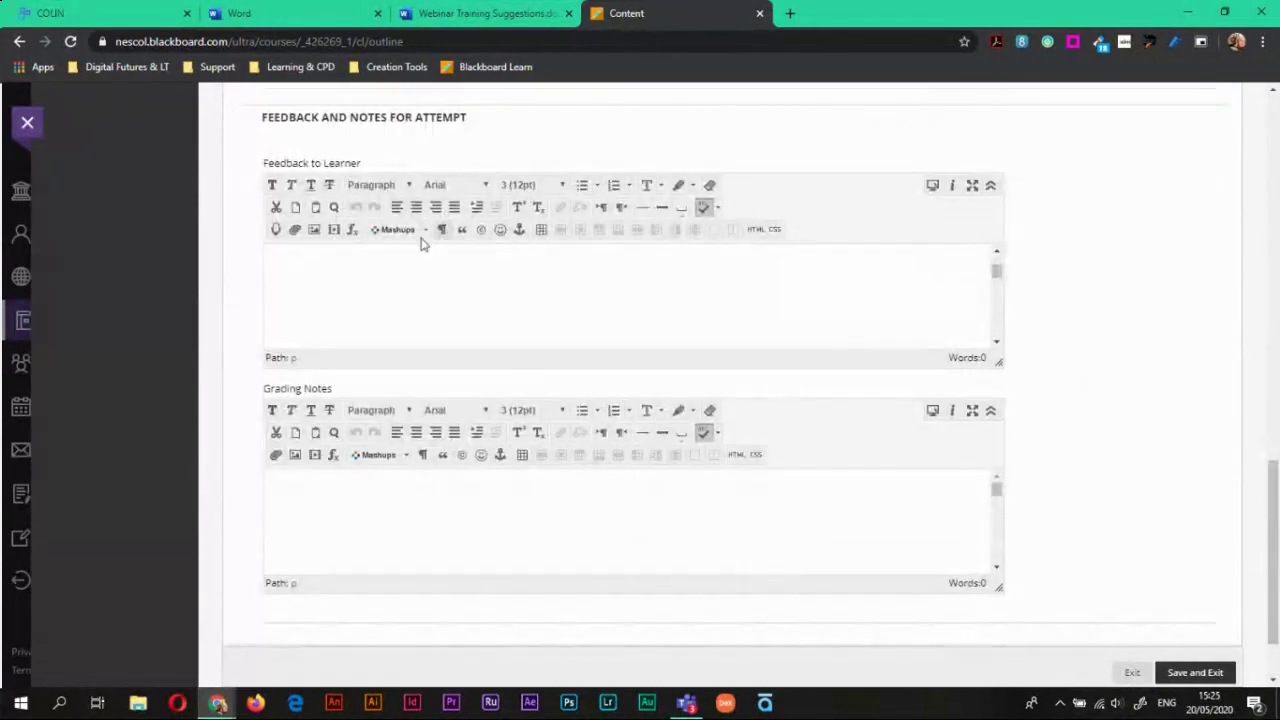
left_click(325, 272)
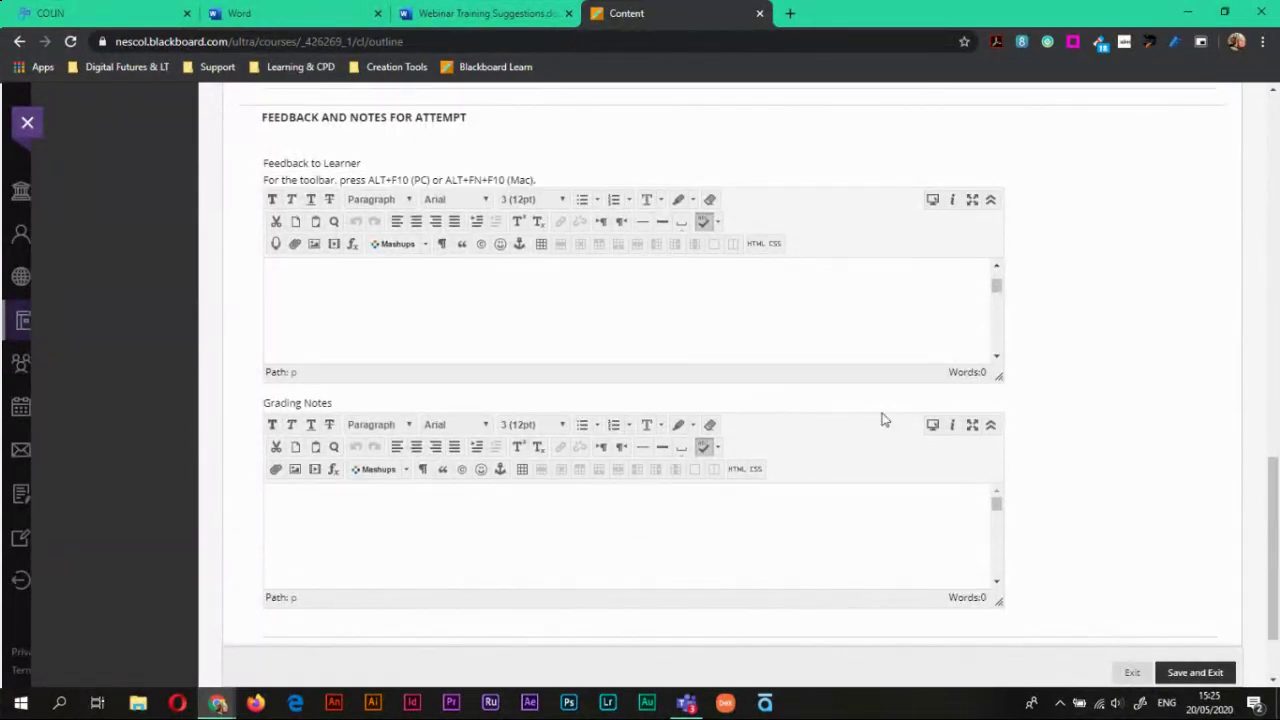
scroll(889, 317, "up", 4)
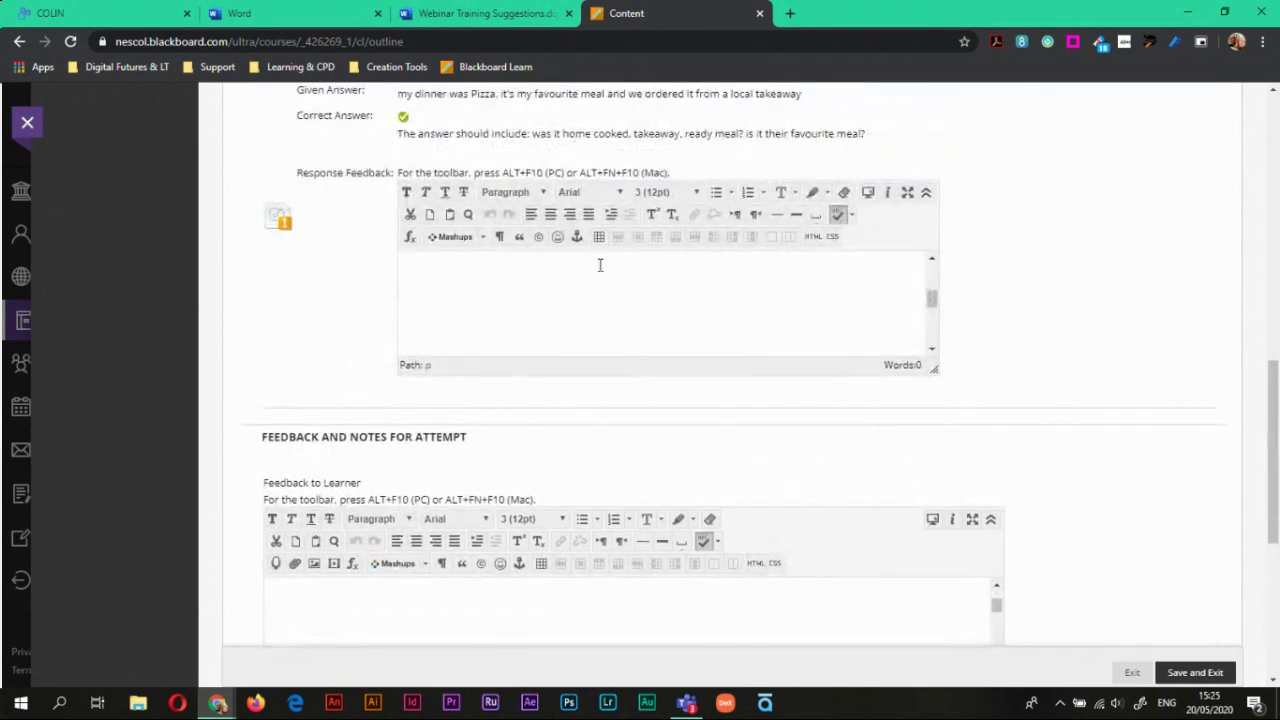
scroll(1110, 425, "down", 4)
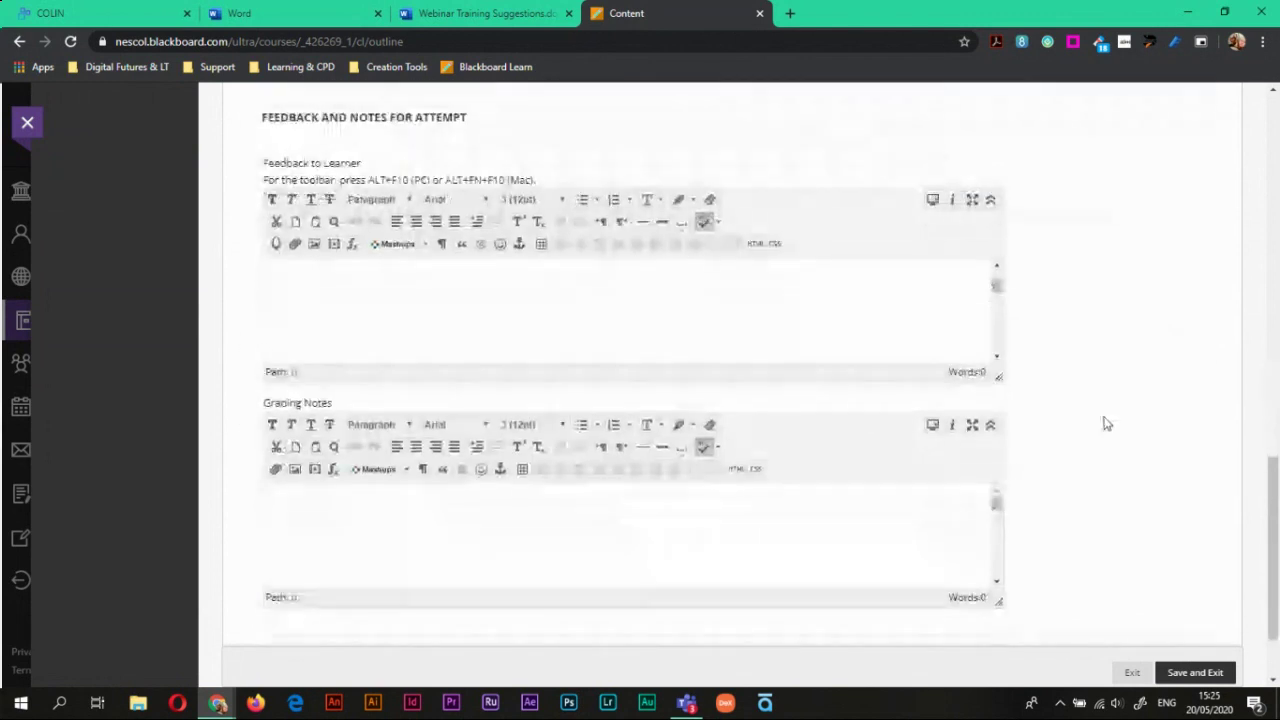
left_click(827, 309)
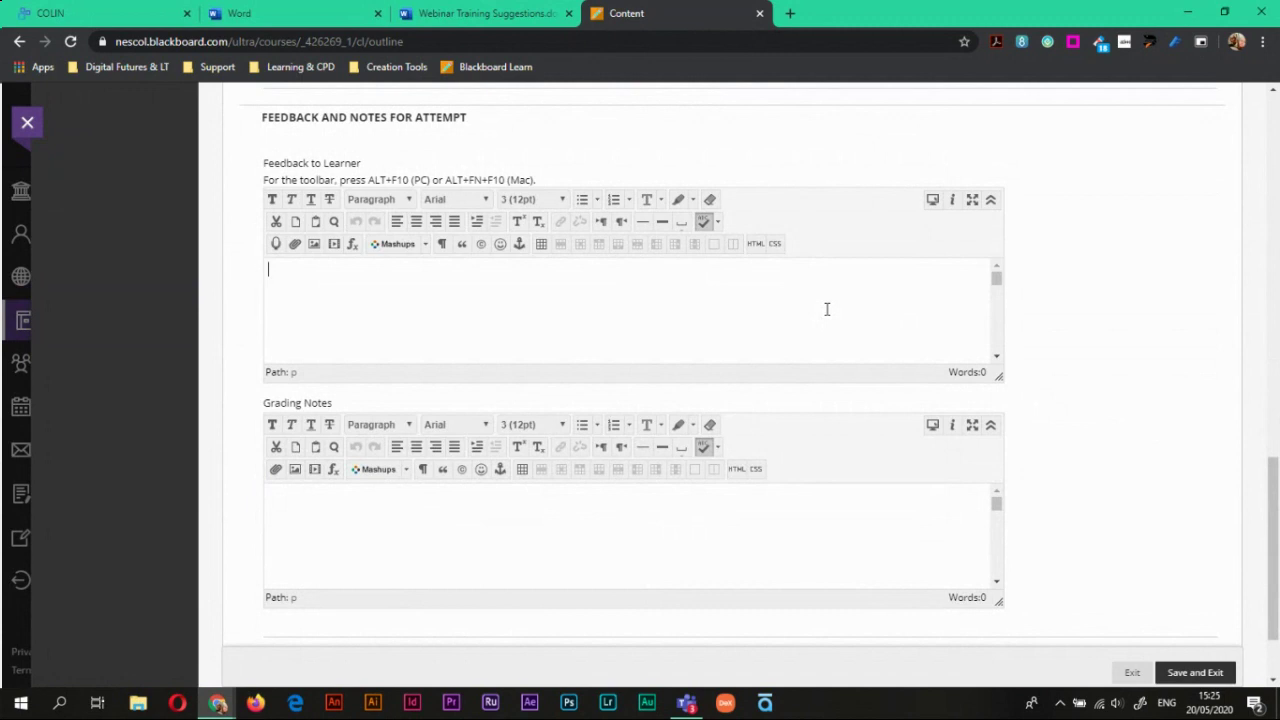
left_click(514, 531)
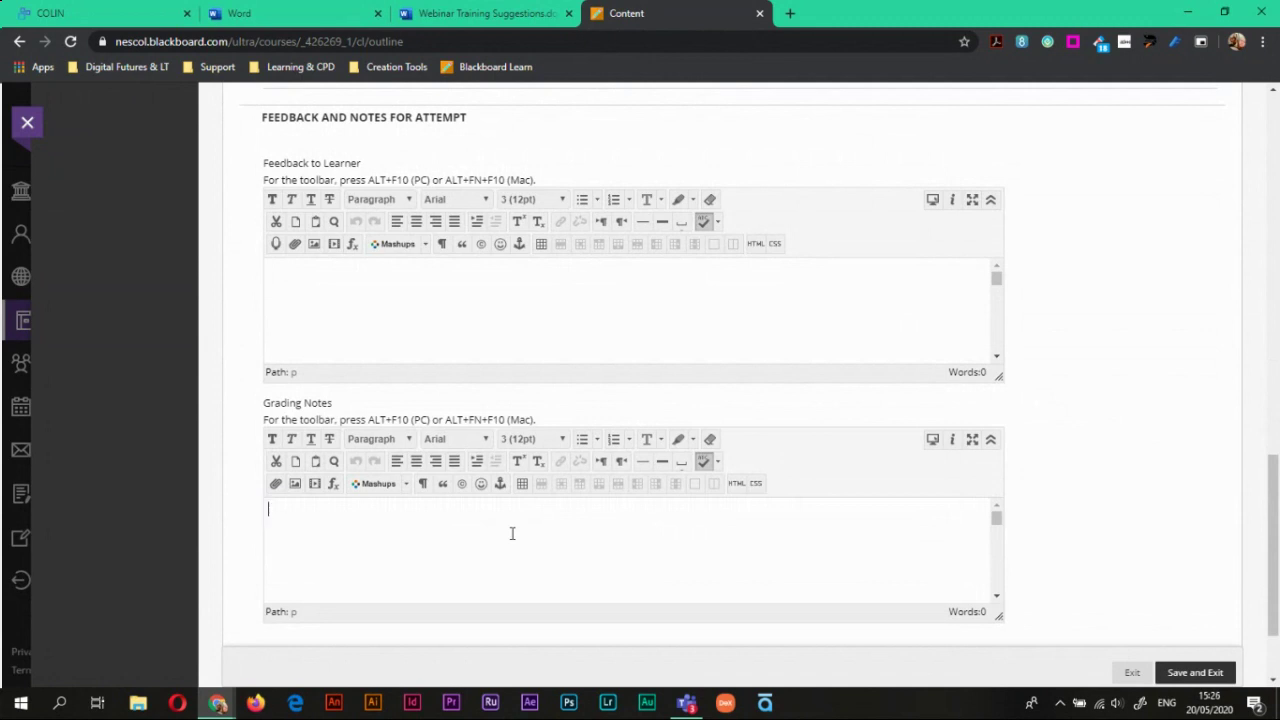
- Save and exit, then view the Essay Question scores 4.00 and 3.00 in the Full Grade Centre
left_click(1178, 678)
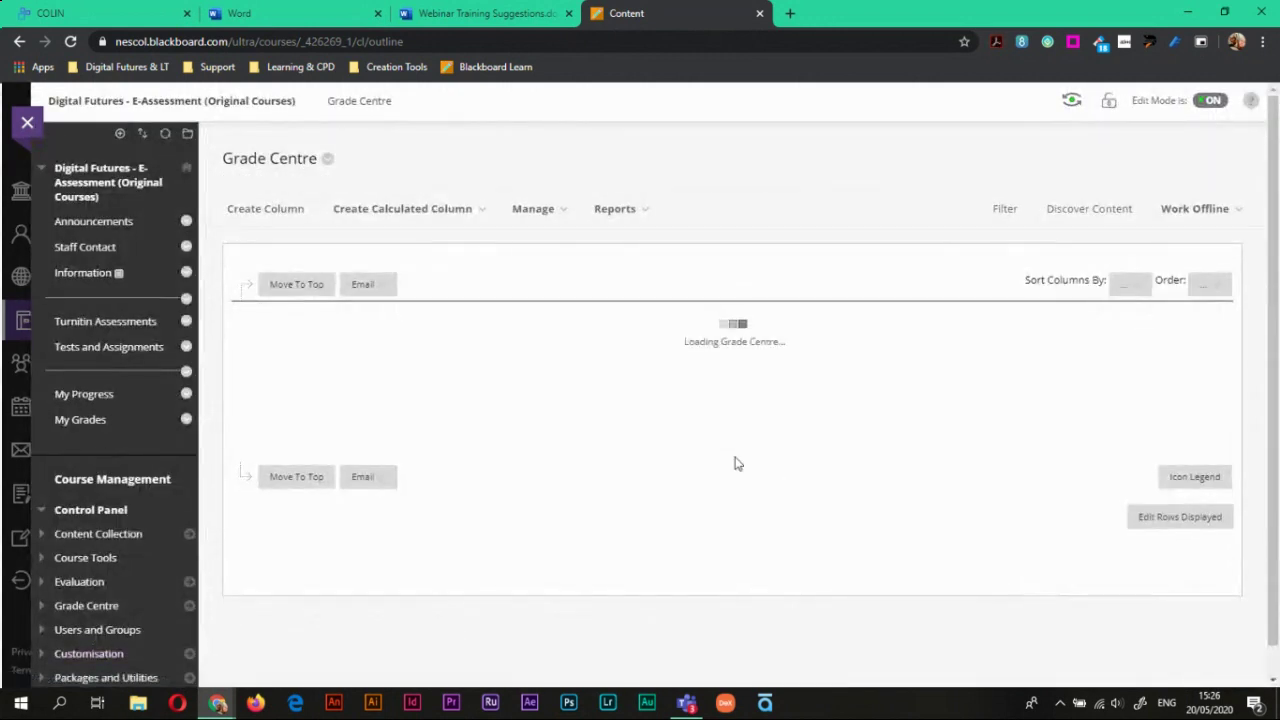
left_click_drag(763, 437, 1127, 443)
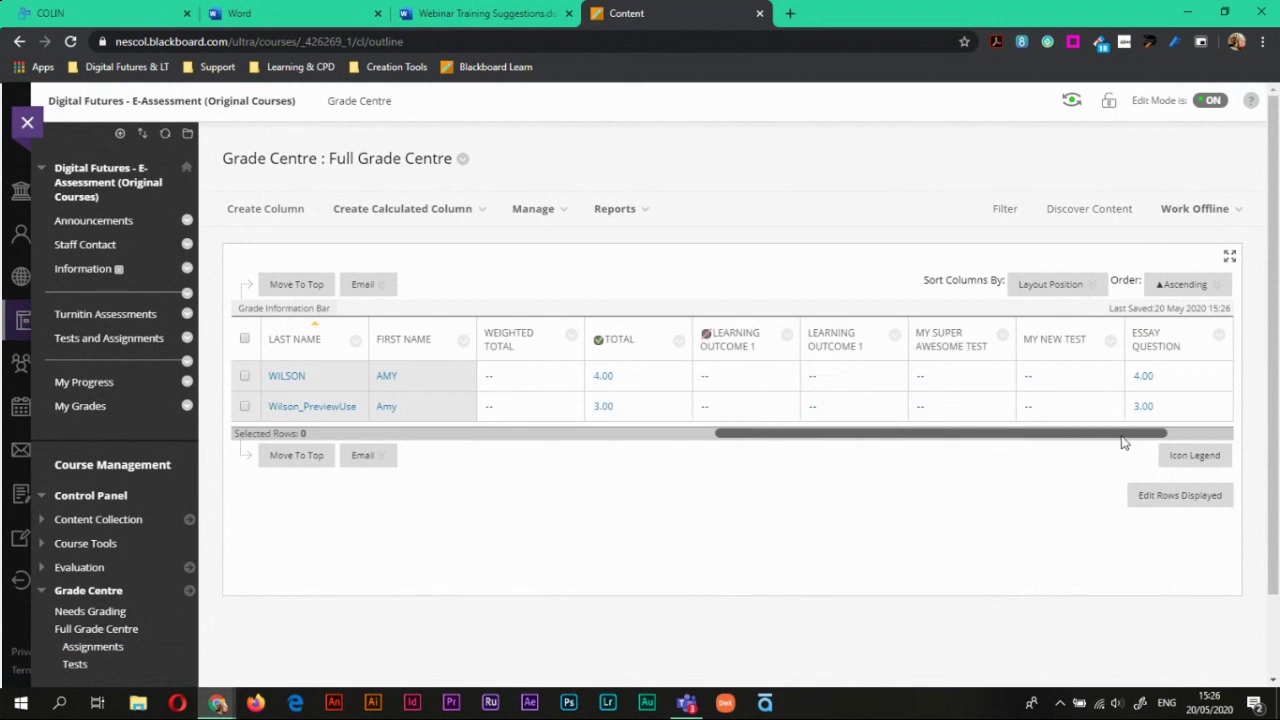